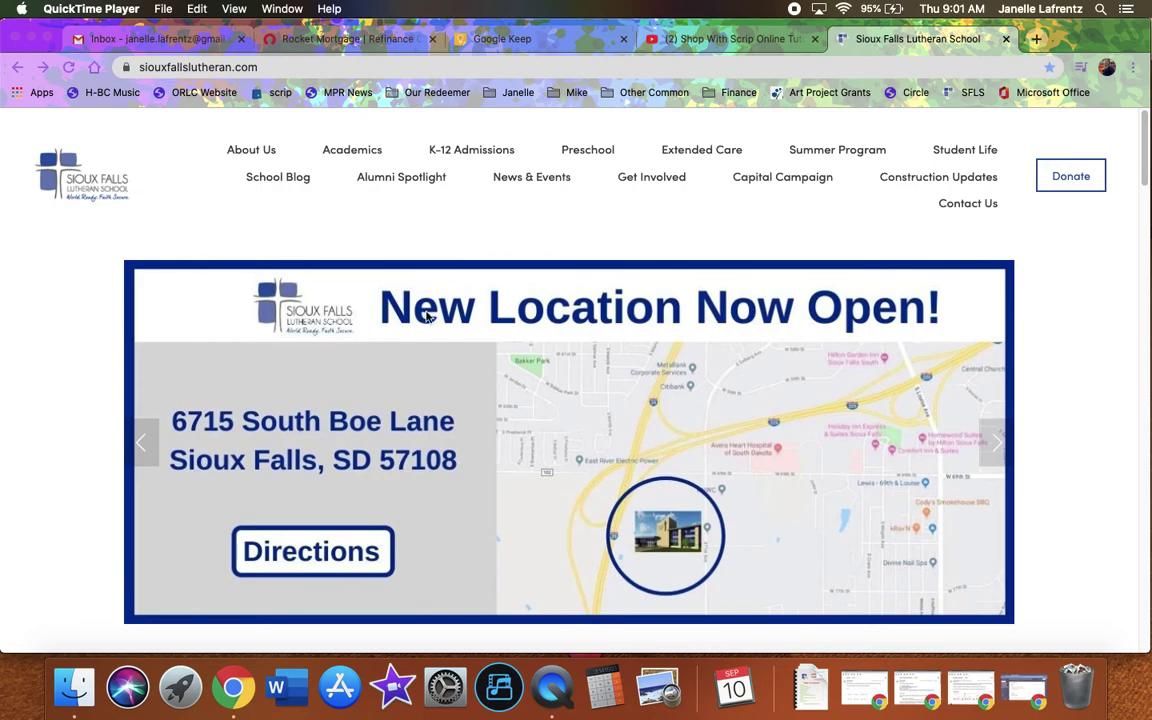
On the school website, open Connect With Us and follow the My Sycamore logo to the portal login.
{"action": "left_click", "coordinate": [645, 180]}
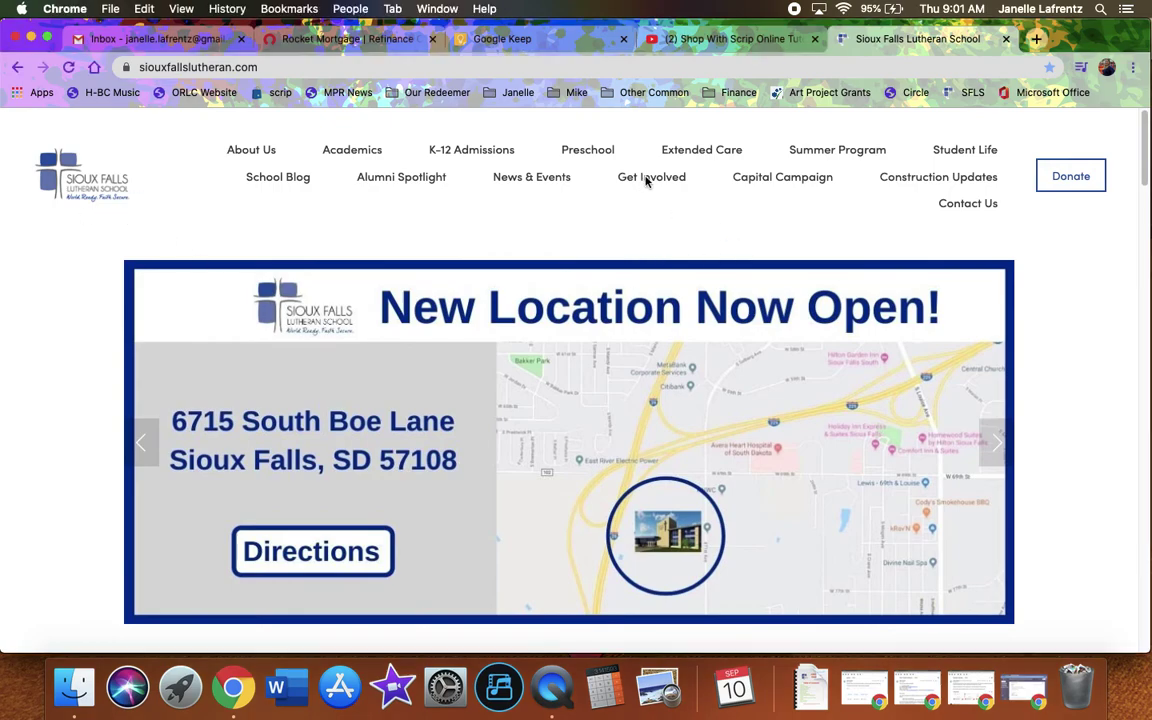
{"action": "mouse_move", "coordinate": [645, 180]}
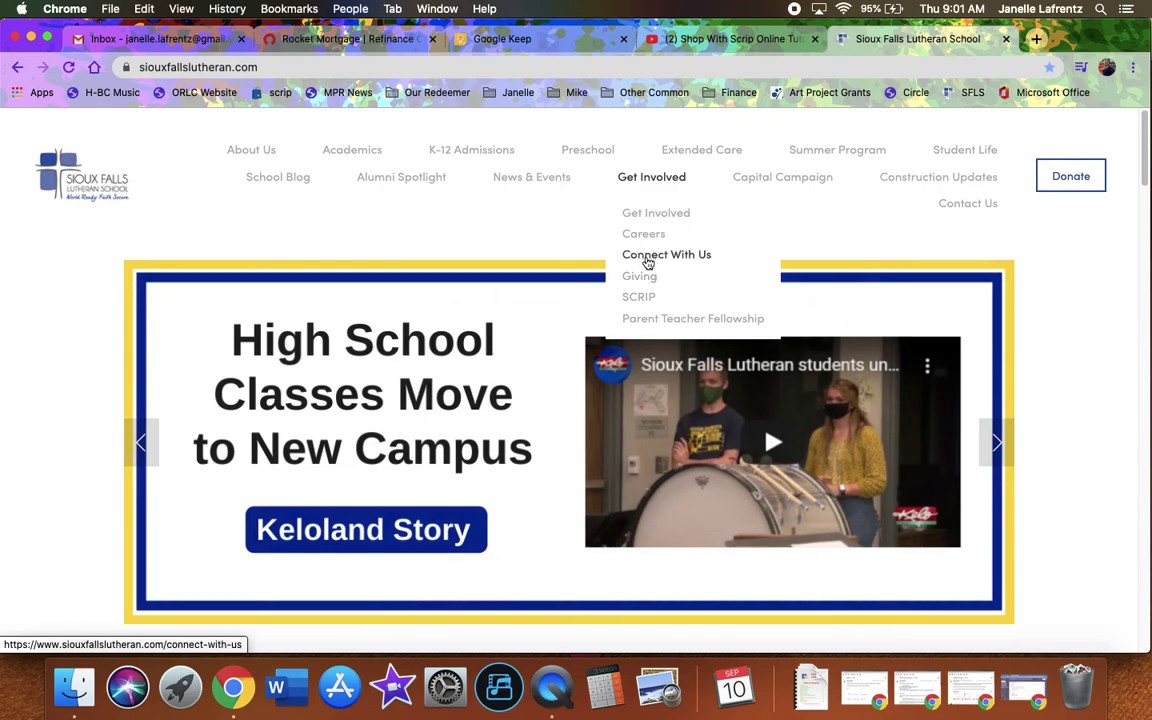
{"action": "left_click", "coordinate": [647, 257]}
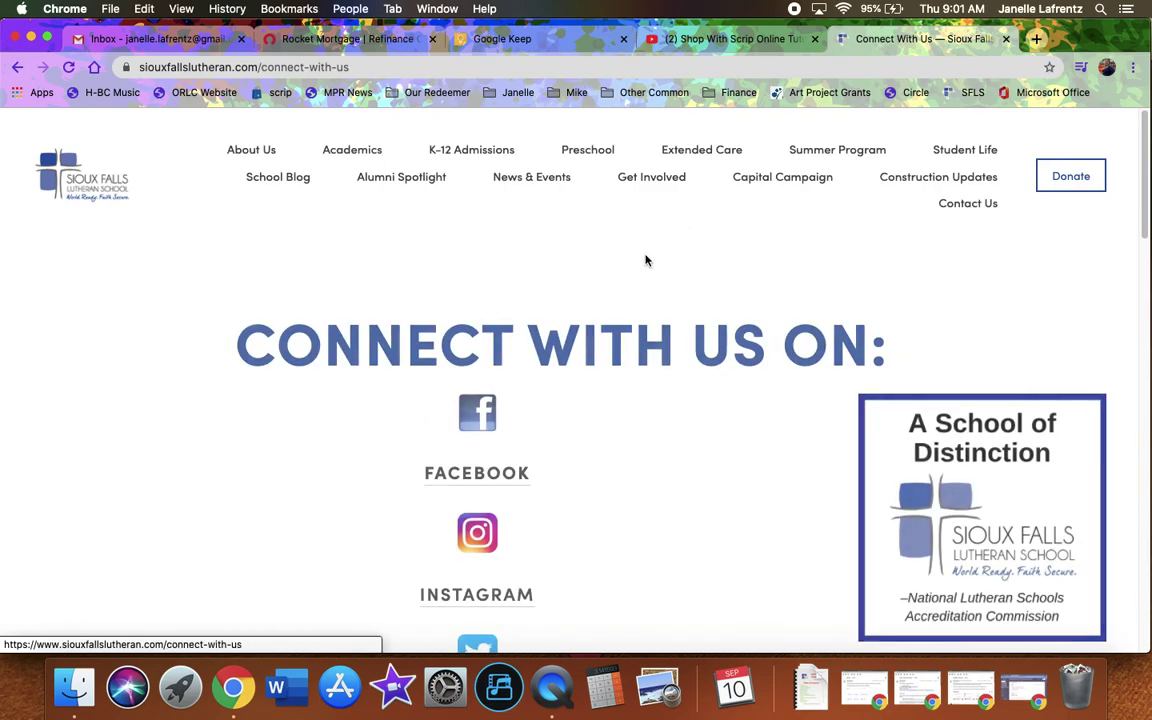
{"action": "scroll", "coordinate": [608, 427], "scroll_direction": "down", "scroll_amount": 10}
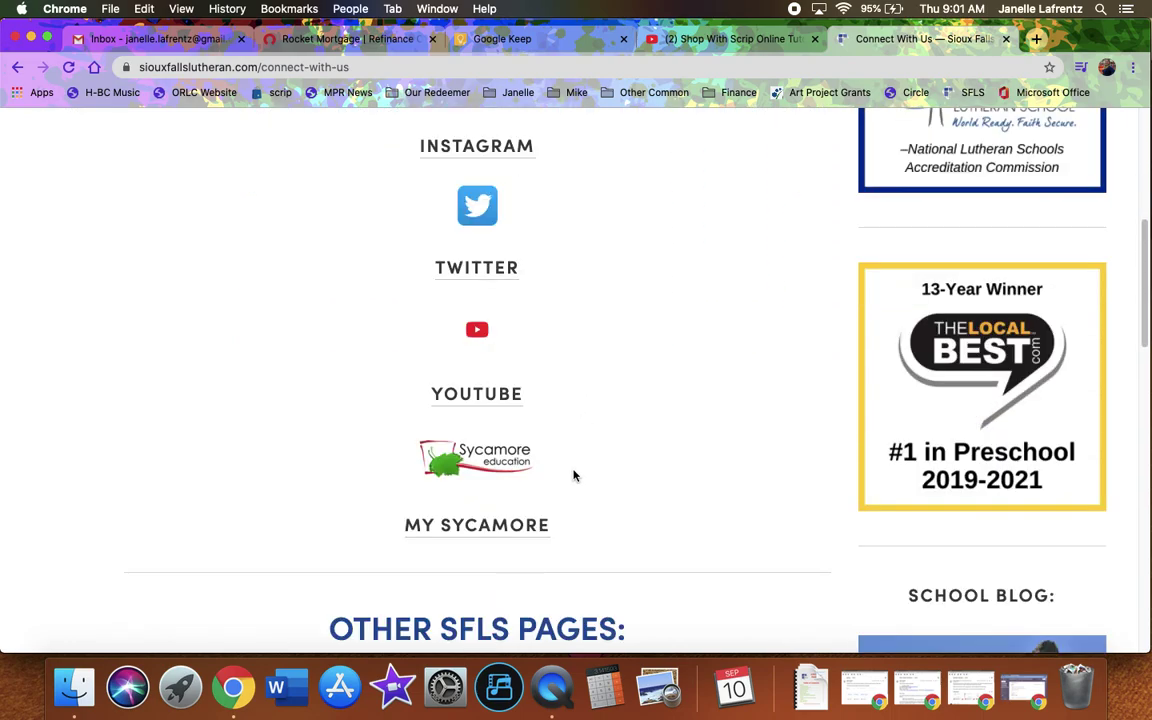
{"action": "left_click", "coordinate": [447, 467]}
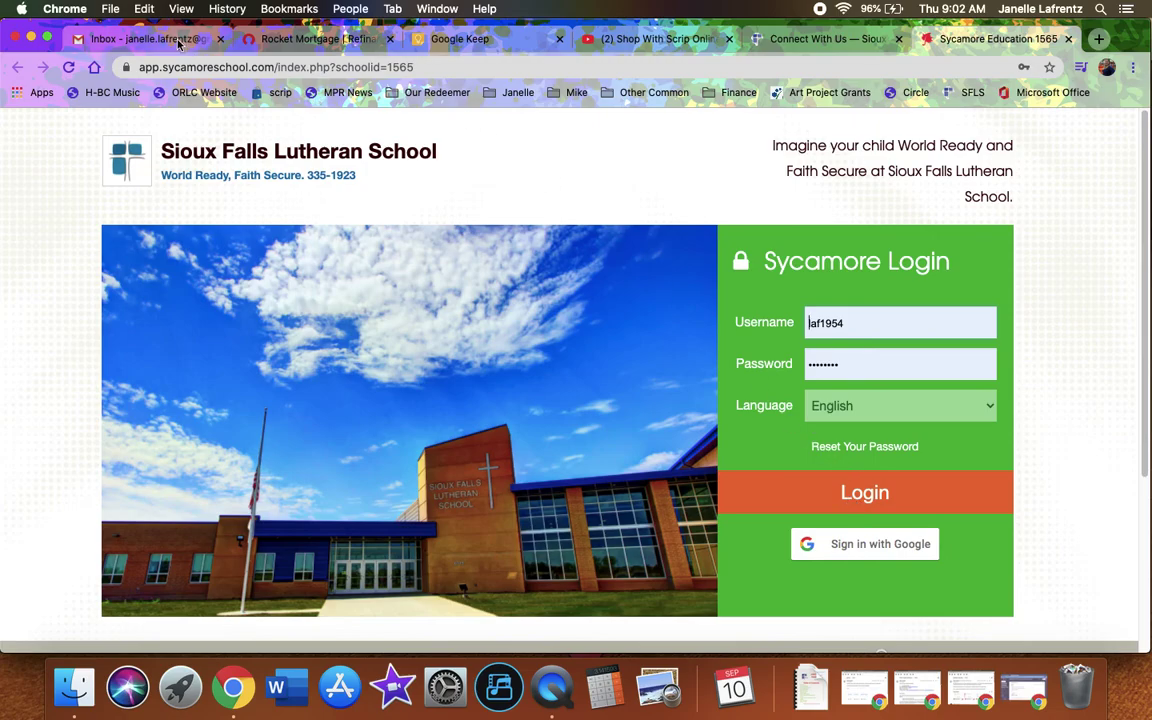
Switch from the filled-in Sycamore login page to the Gmail inbox.
{"action": "left_click", "coordinate": [165, 40]}
Search mail for 'syca', read the Sycamore School Invitation email, and return to the login tab.
{"action": "left_click", "coordinate": [311, 140]}
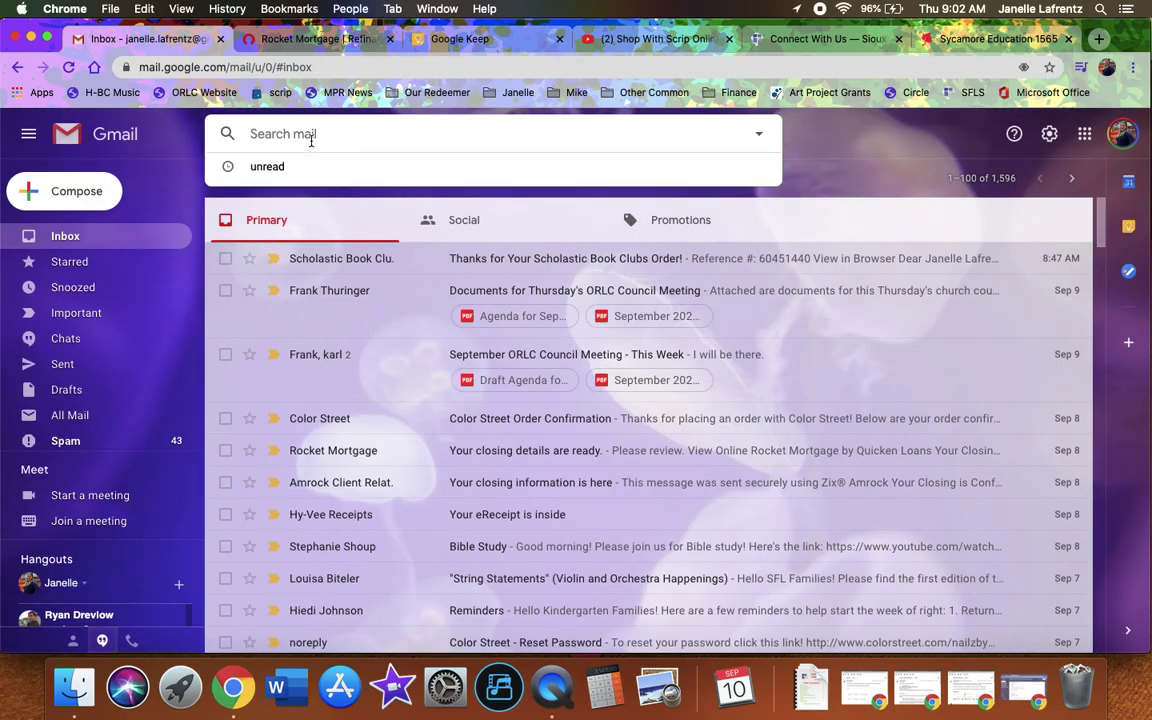
{"action": "type", "text": "syca"}
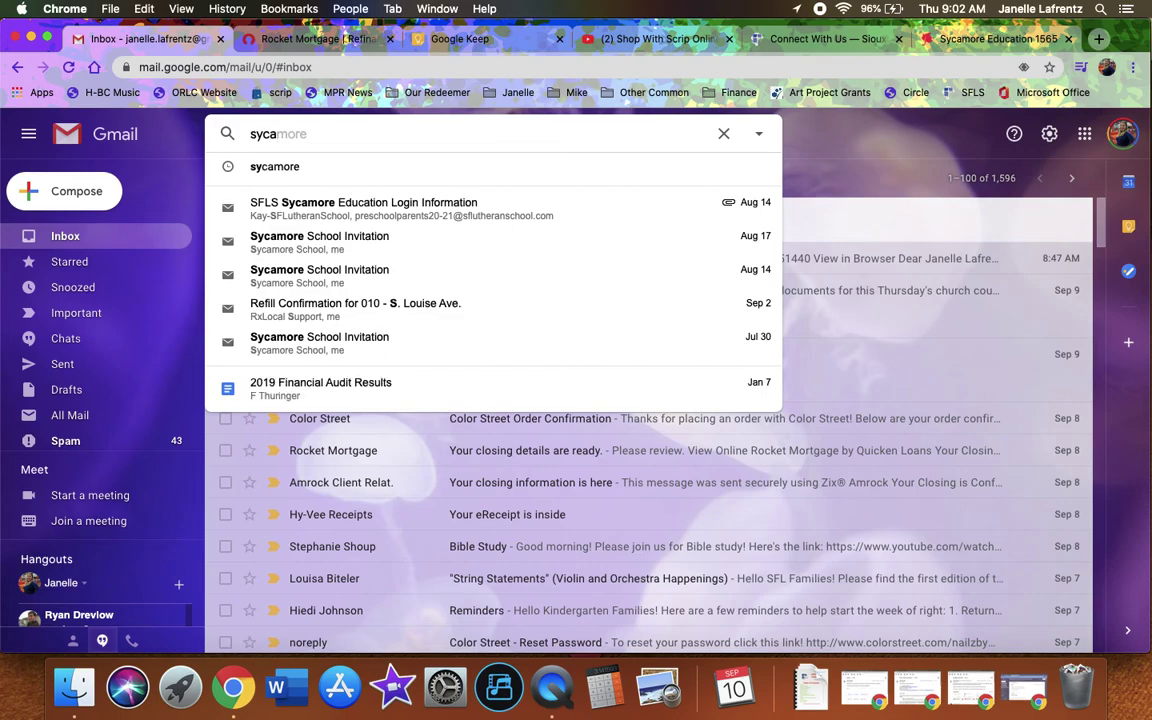
{"action": "left_click", "coordinate": [296, 170]}
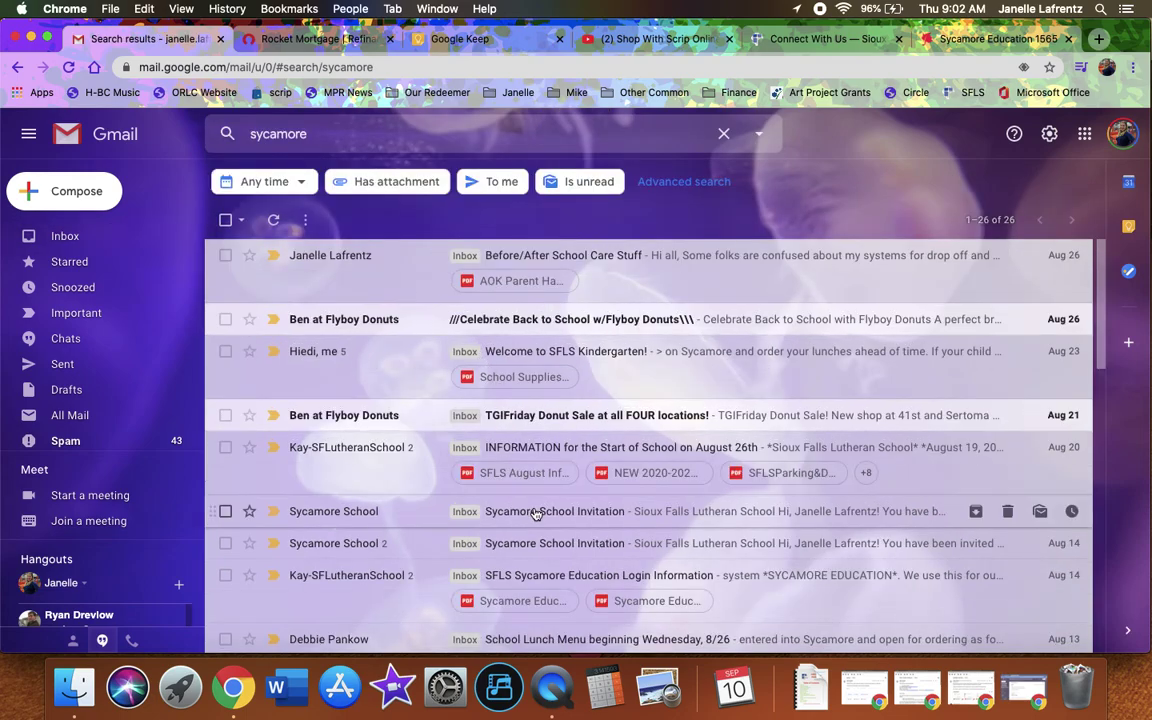
{"action": "left_click", "coordinate": [536, 513]}
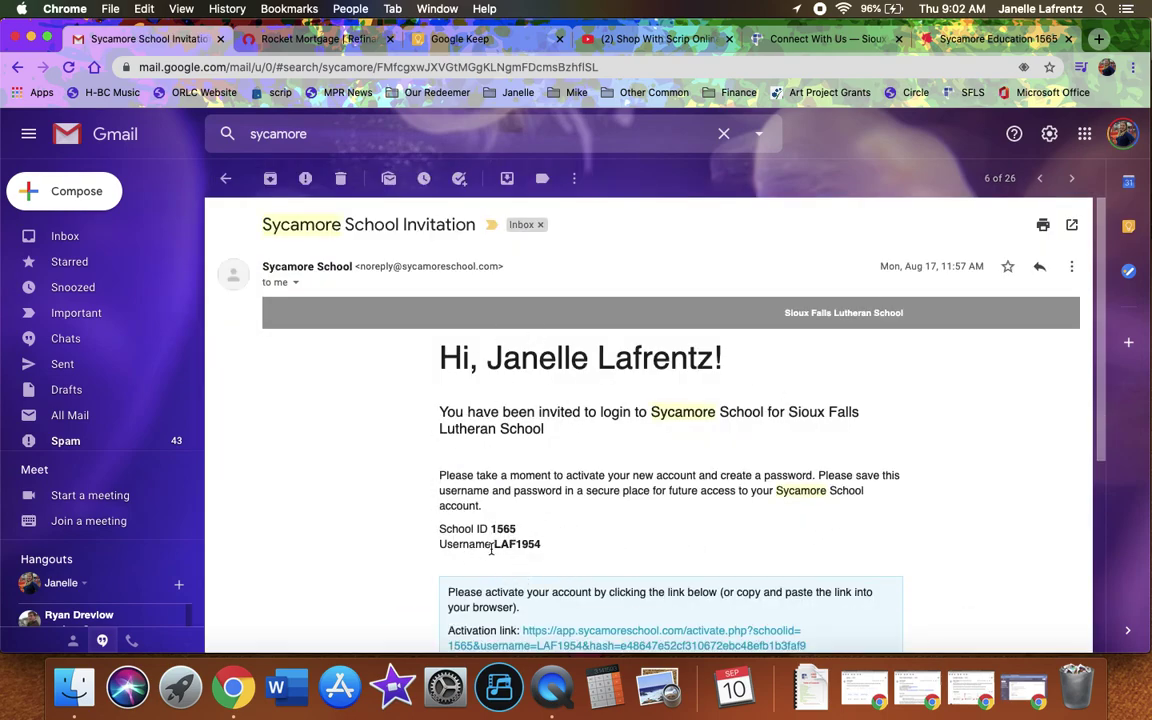
{"action": "scroll", "coordinate": [554, 553], "scroll_direction": "down", "scroll_amount": 2}
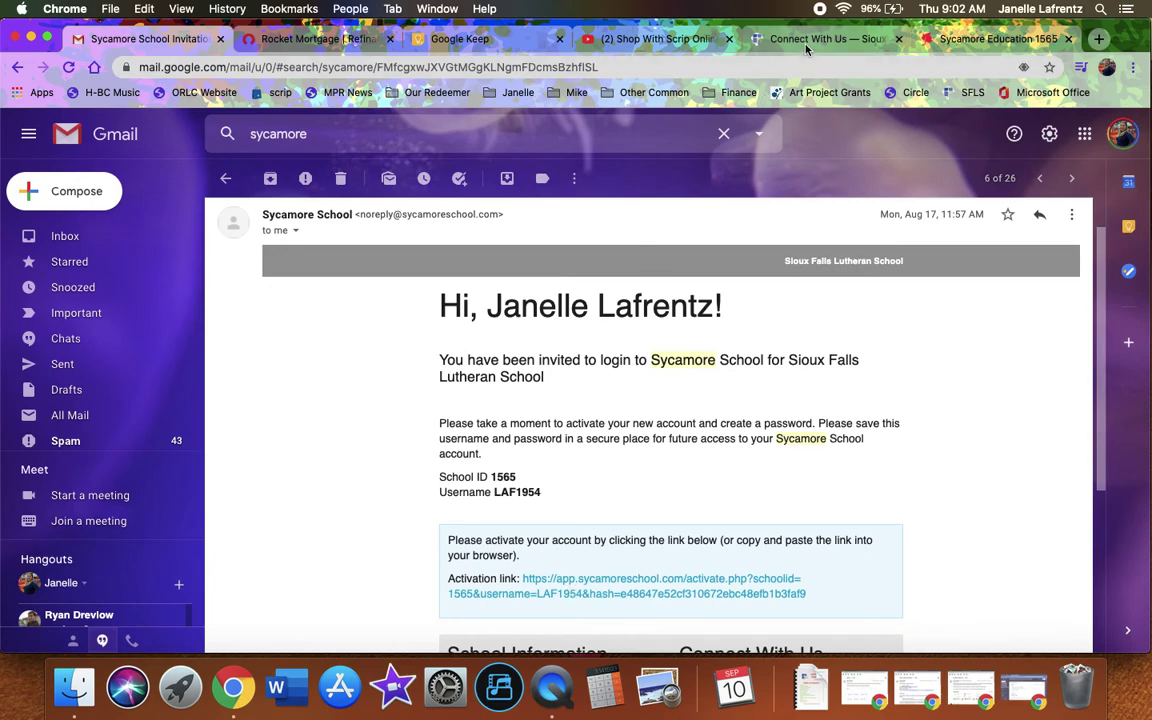
{"action": "left_click", "coordinate": [954, 46]}
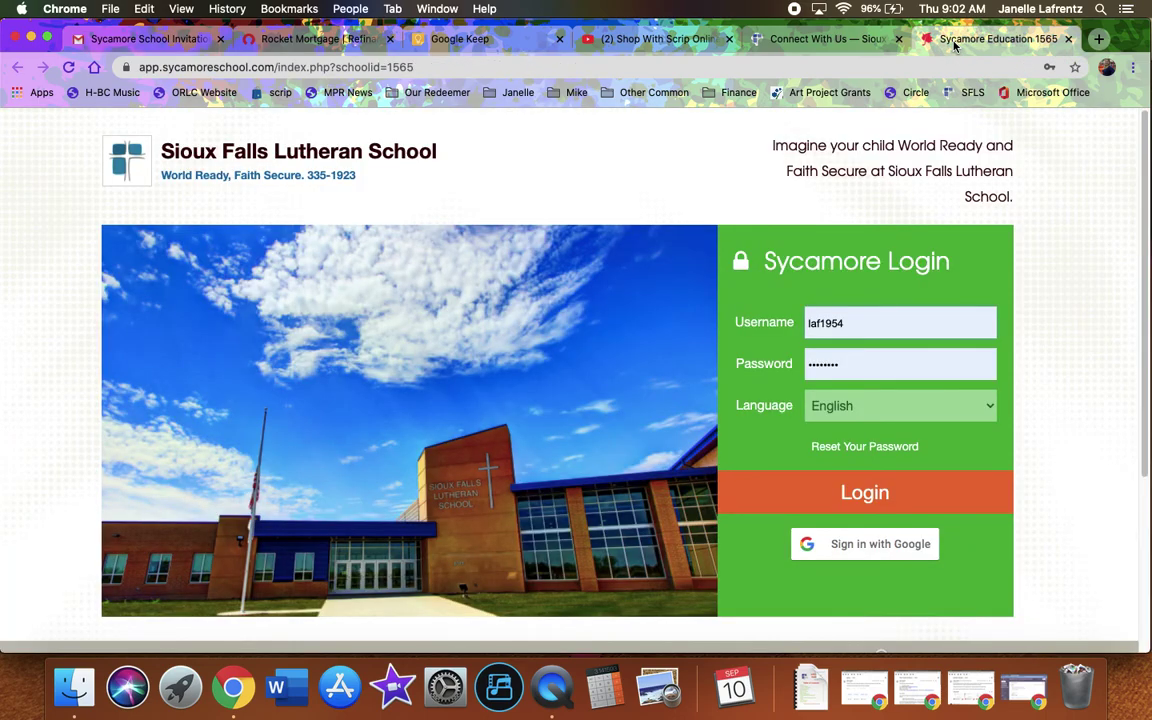
Log in, then read and close the Allergy Alert Reminder and online-payment news articles.
{"action": "left_click", "coordinate": [886, 497]}
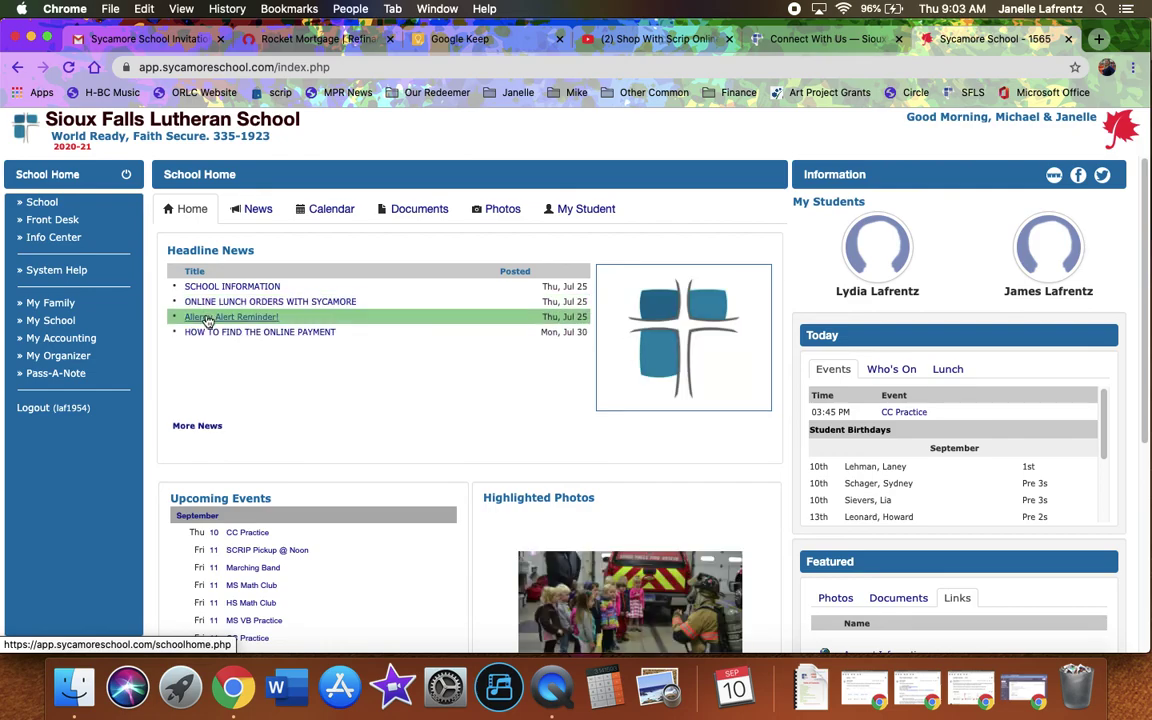
{"action": "left_click", "coordinate": [208, 318]}
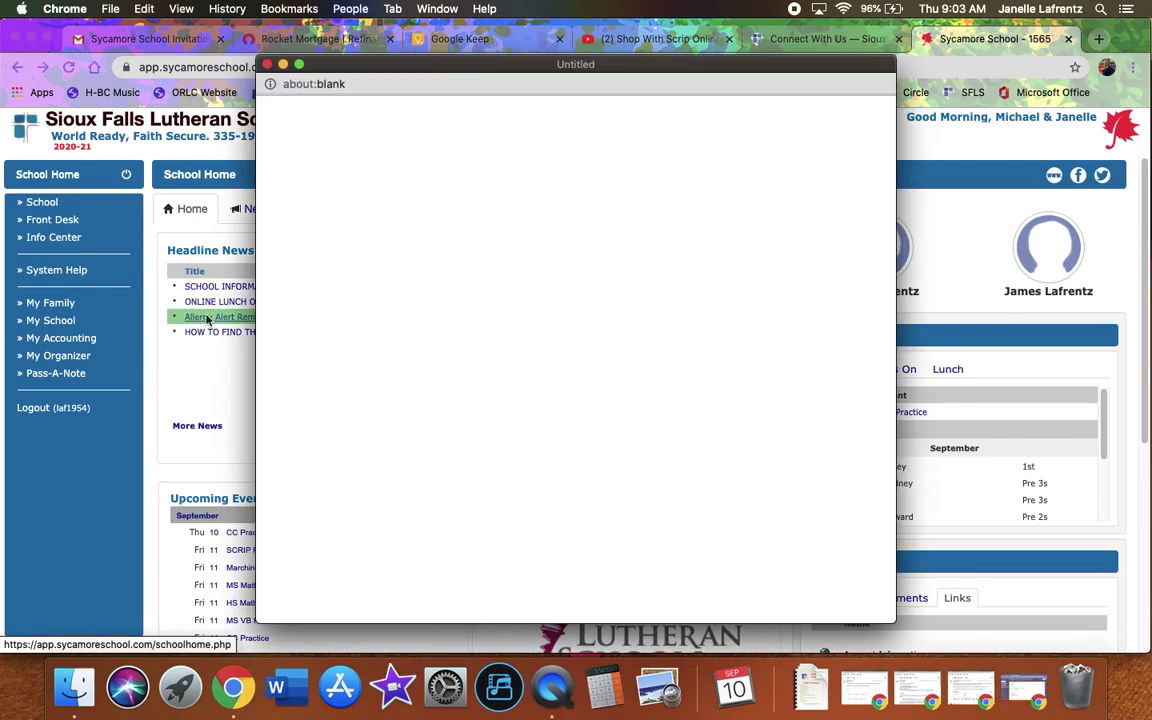
{"action": "left_click", "coordinate": [267, 63]}
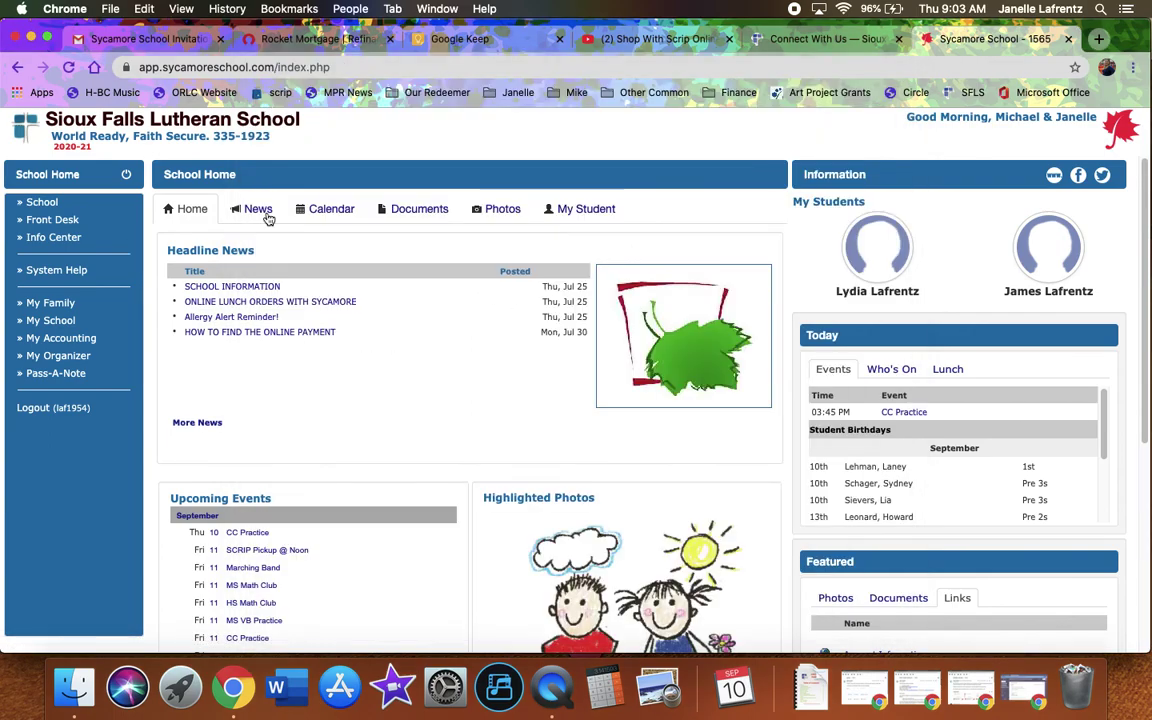
{"action": "left_click", "coordinate": [230, 334]}
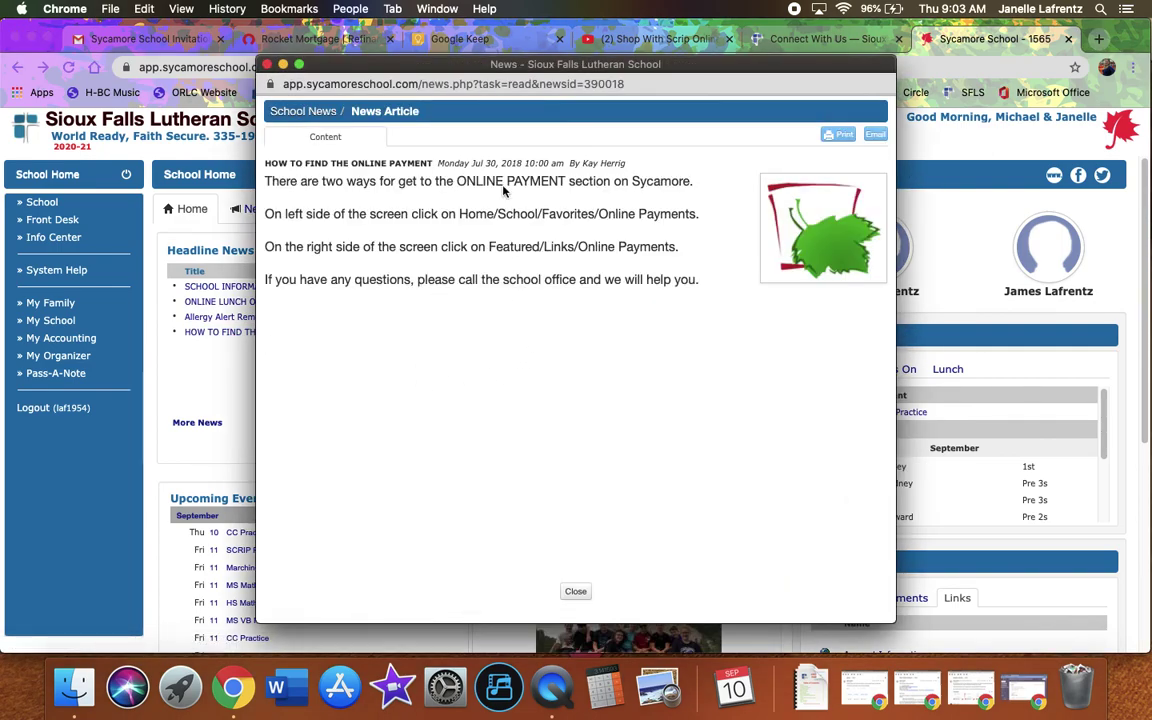
{"action": "key", "text": "super+w"}
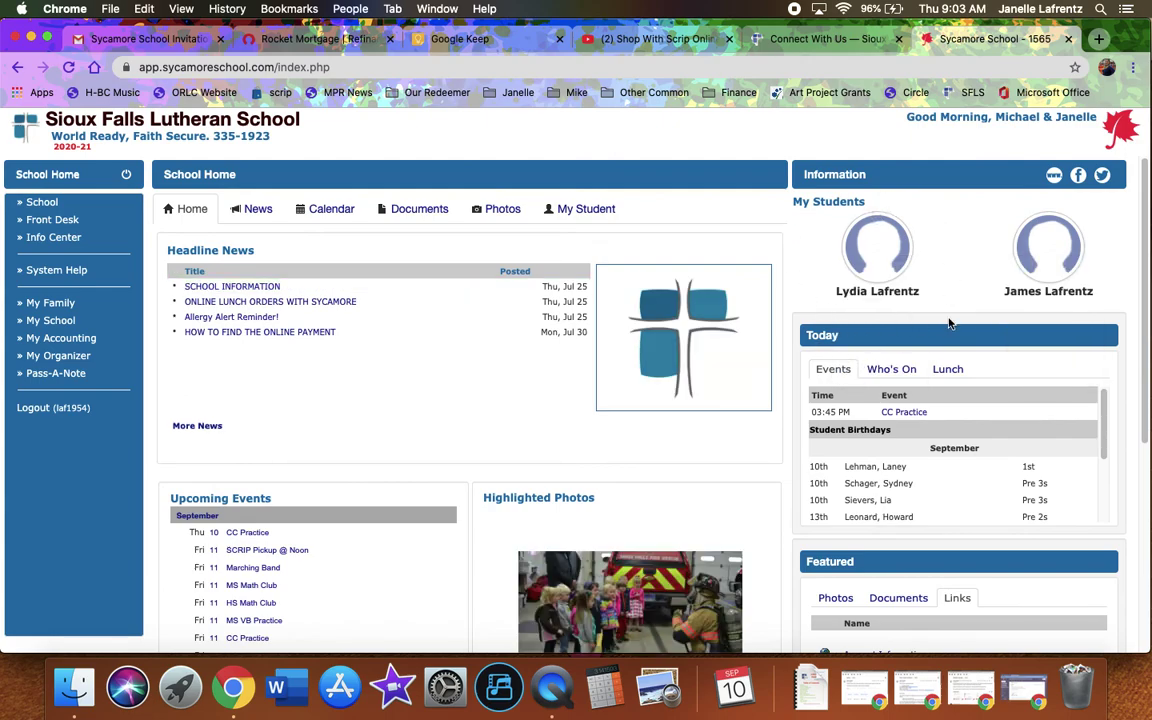
Show today's Turkey/Salami/Cheese Sub BOX lunch menu in the Today panel.
{"action": "mouse_move", "coordinate": [1001, 235]}
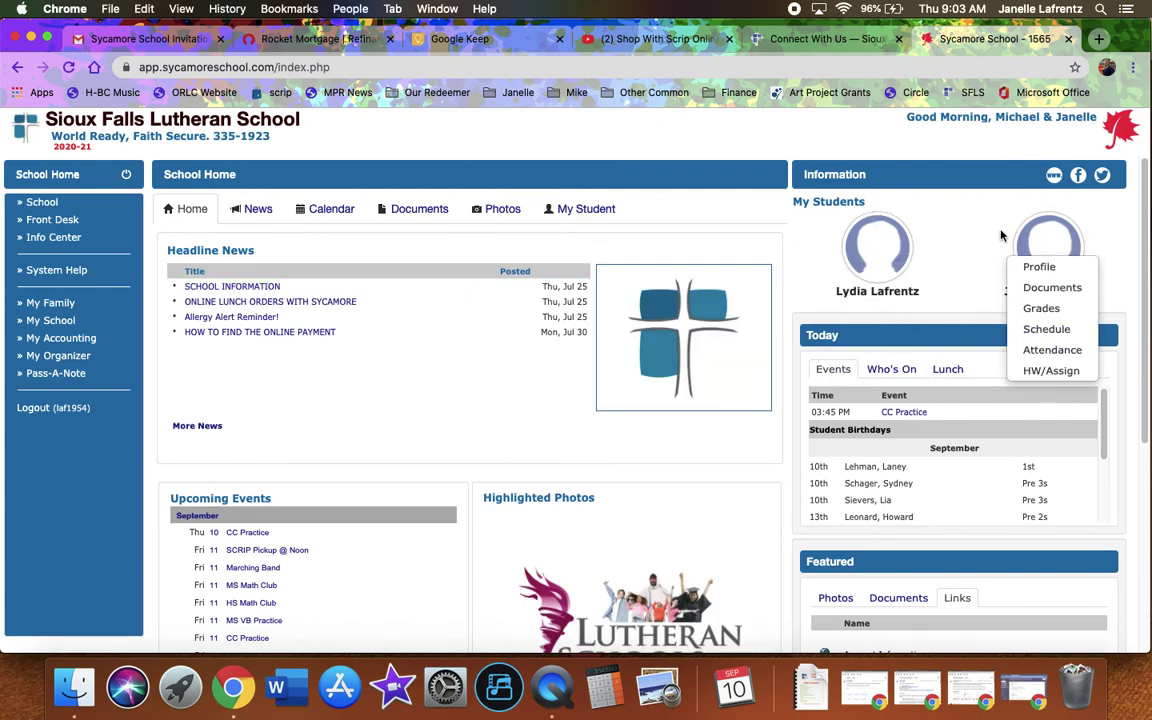
{"action": "scroll", "coordinate": [1080, 418], "scroll_direction": "down", "scroll_amount": 1}
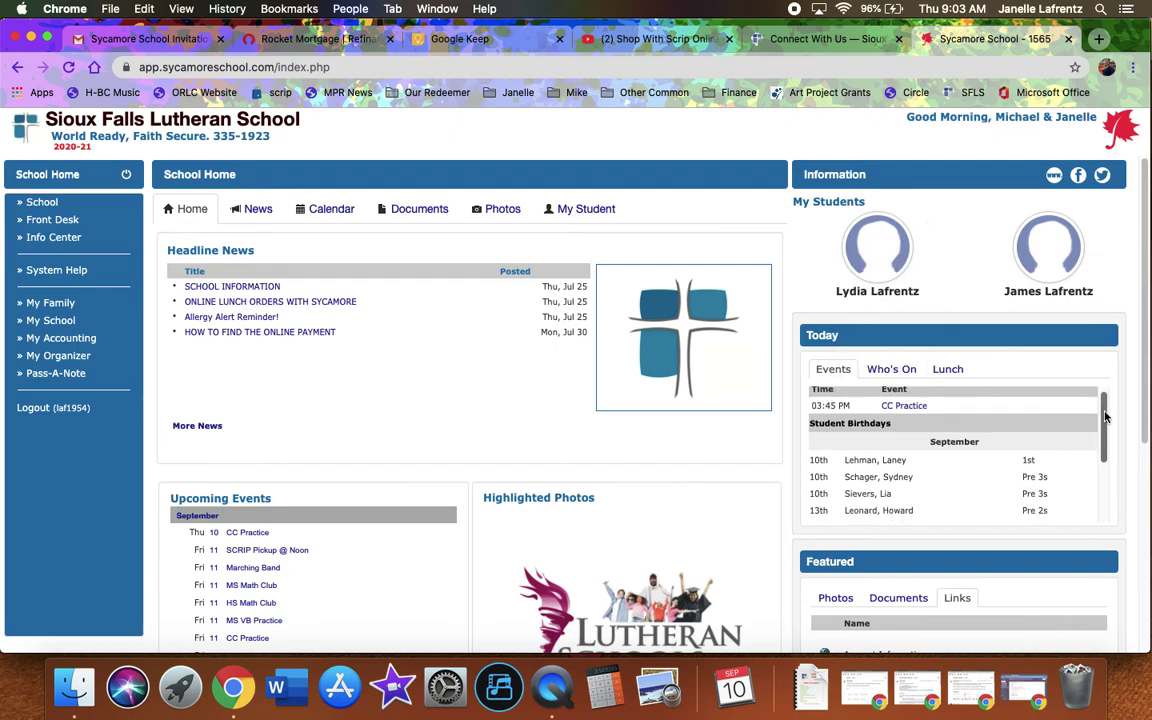
{"action": "scroll", "coordinate": [938, 478], "scroll_direction": "down", "scroll_amount": 3}
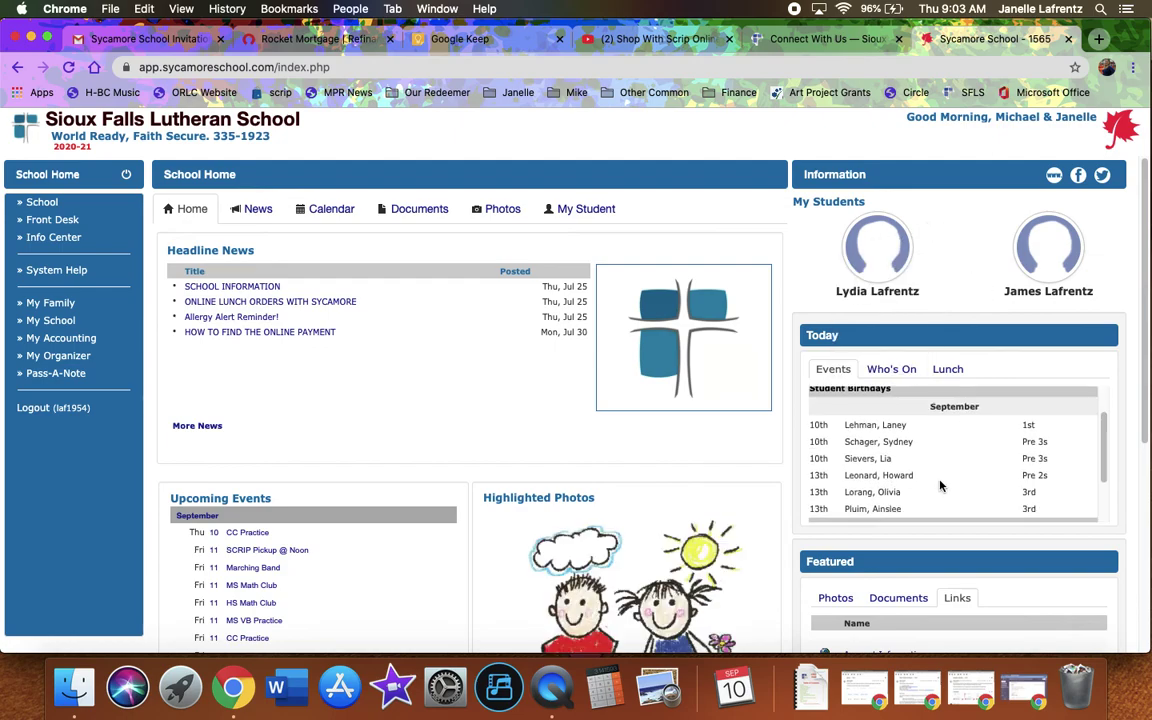
{"action": "left_click", "coordinate": [946, 369]}
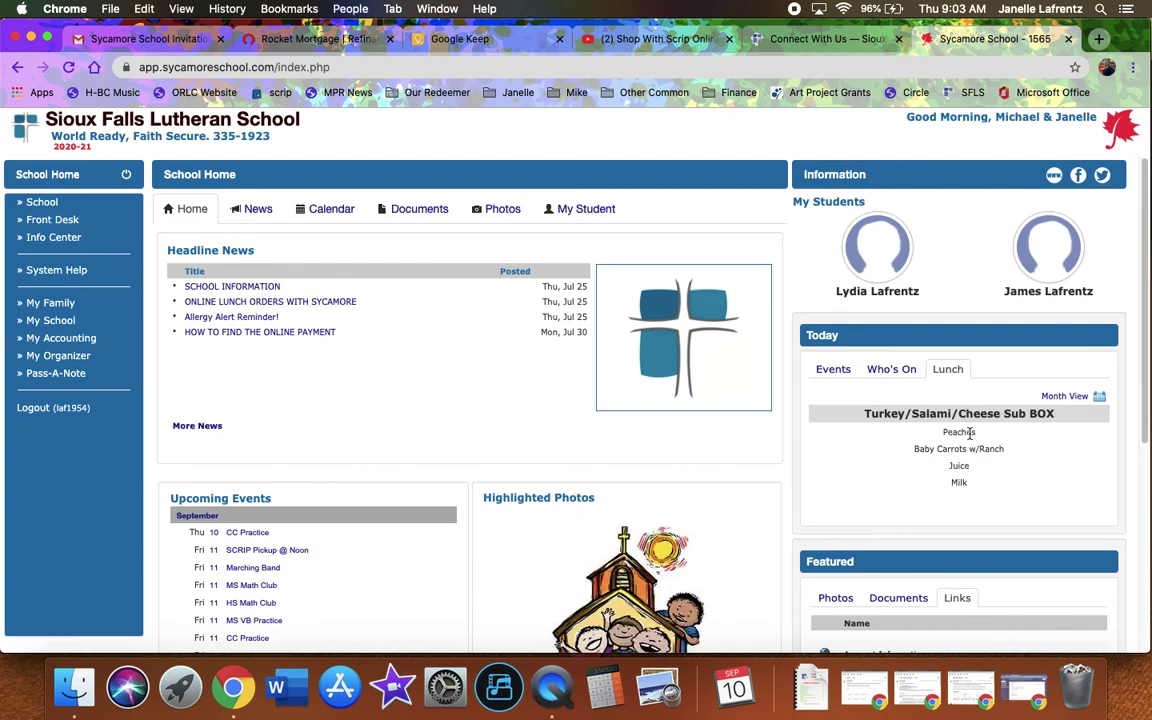
Browse the Featured Documents, Photos and Links tabs, then return to the top of the page.
{"action": "scroll", "coordinate": [964, 494], "scroll_direction": "down", "scroll_amount": 5}
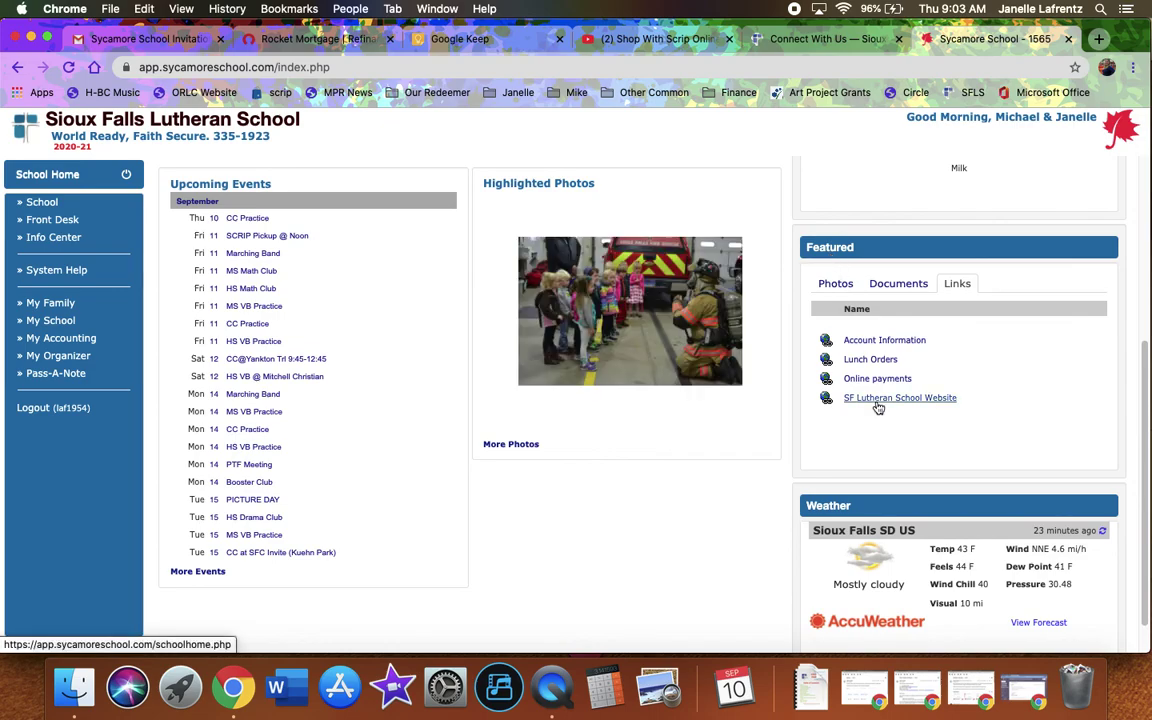
{"action": "left_click", "coordinate": [886, 285]}
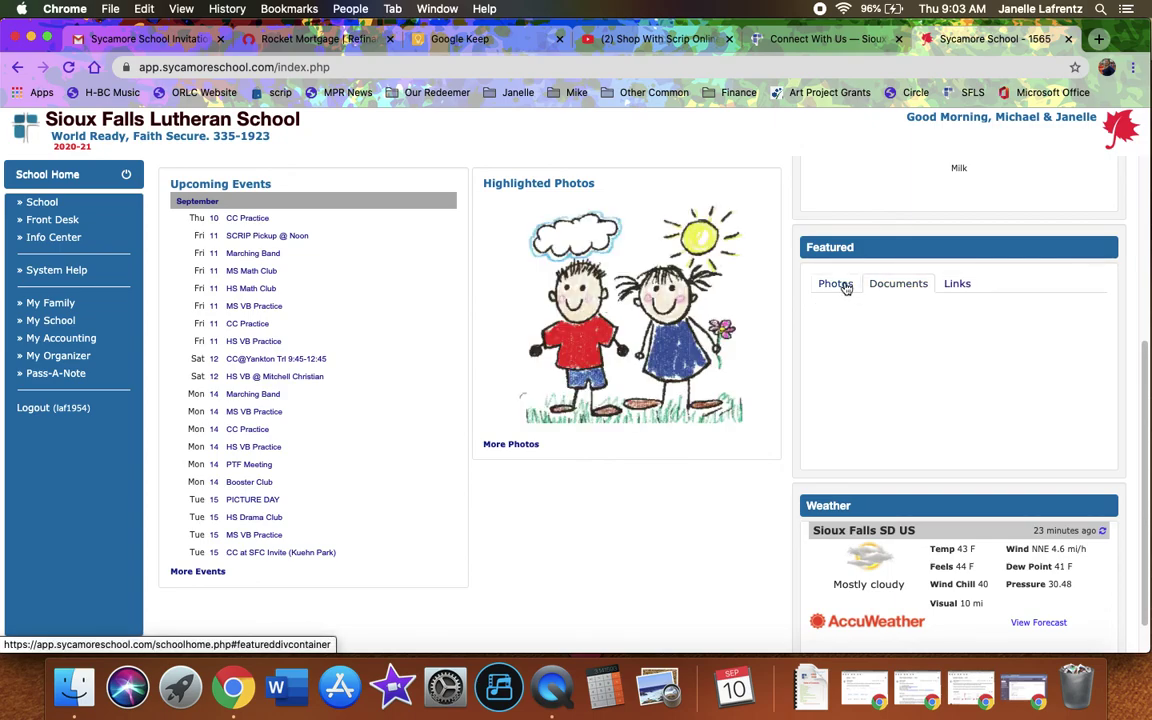
{"action": "left_click", "coordinate": [845, 286]}
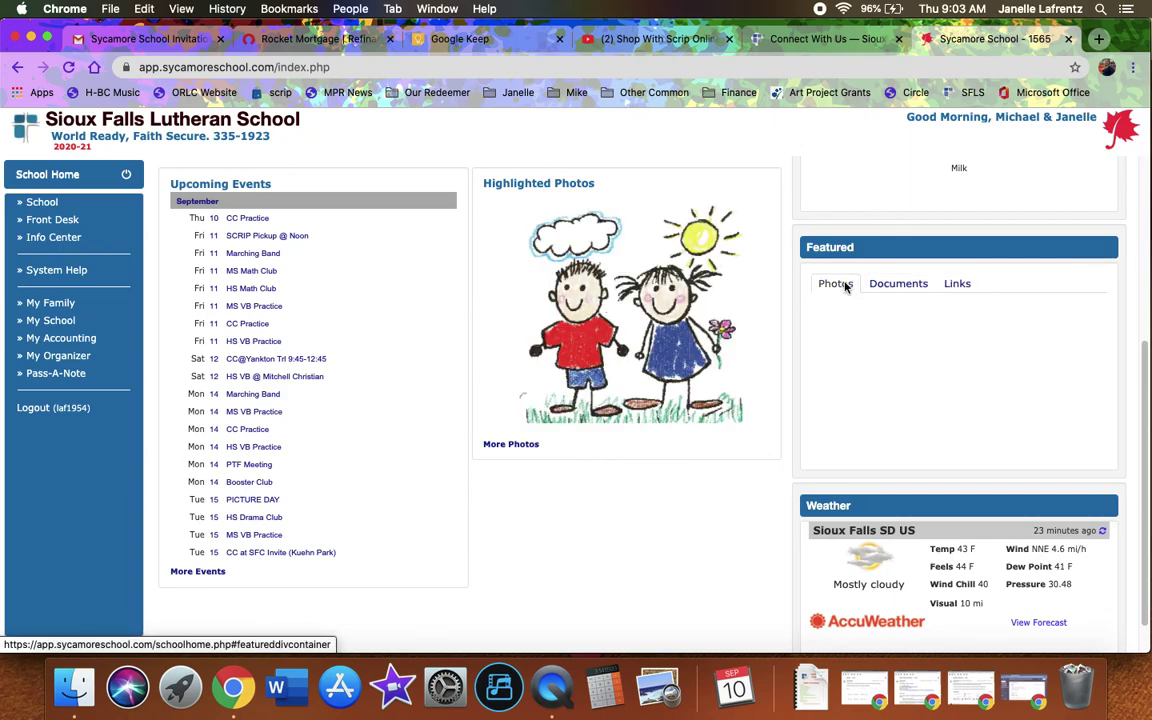
{"action": "left_click", "coordinate": [956, 286]}
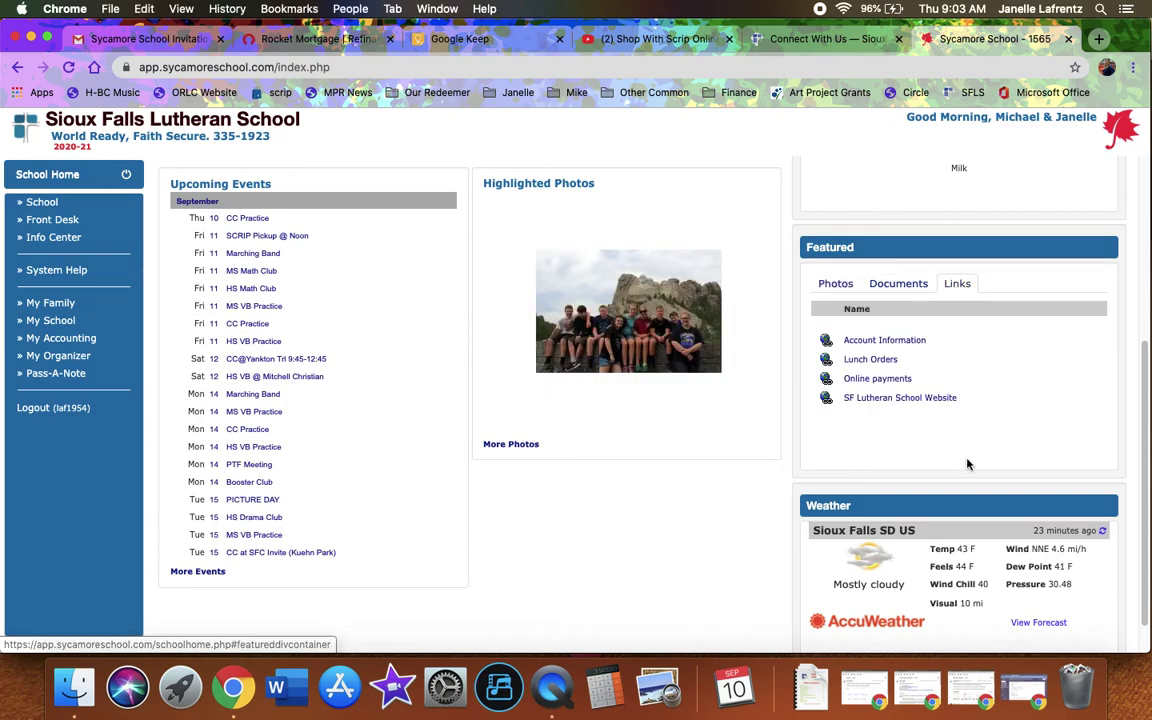
{"action": "scroll", "coordinate": [945, 487], "scroll_direction": "down", "scroll_amount": 1}
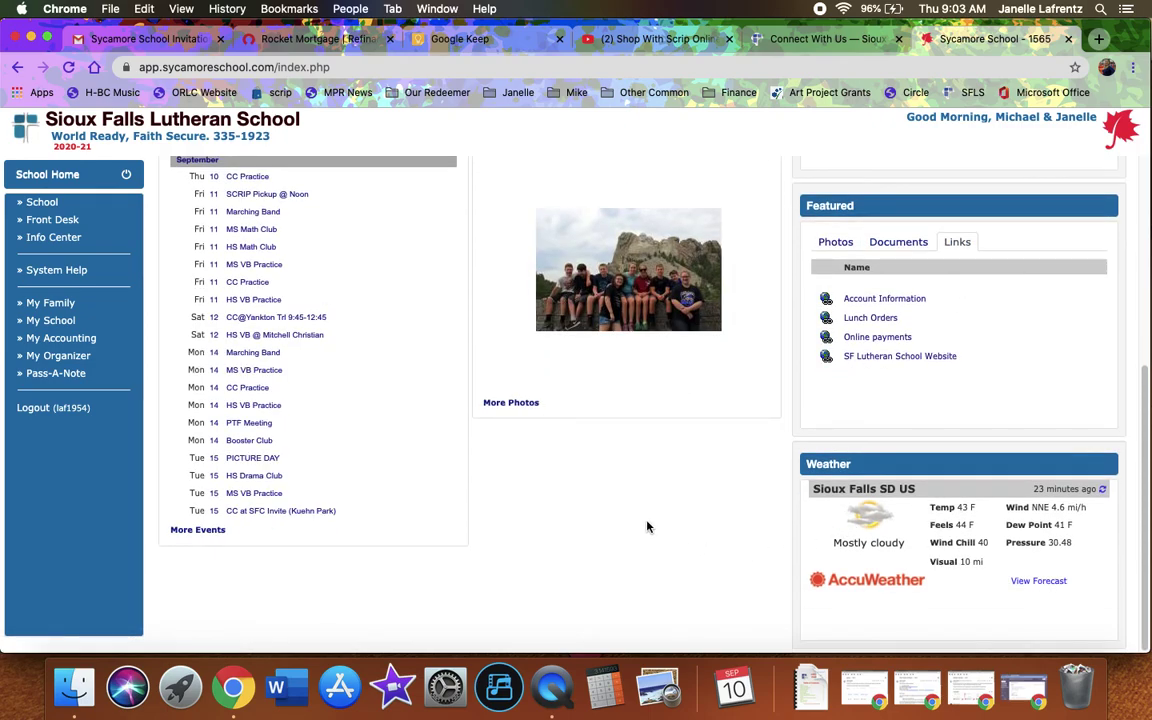
{"action": "scroll", "coordinate": [474, 516], "scroll_direction": "up", "scroll_amount": 5}
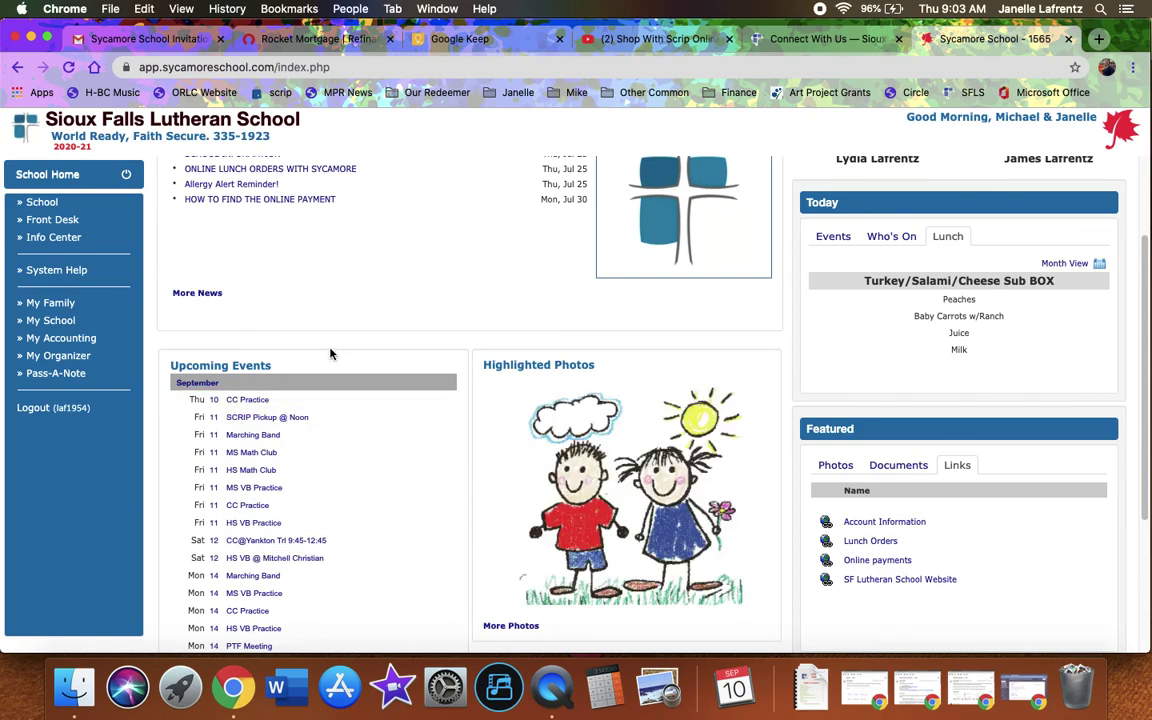
{"action": "scroll", "coordinate": [330, 345], "scroll_direction": "down", "scroll_amount": 1}
{"action": "scroll", "coordinate": [326, 352], "scroll_direction": "up", "scroll_amount": 2}
{"action": "scroll", "coordinate": [300, 360], "scroll_direction": "down", "scroll_amount": 4}
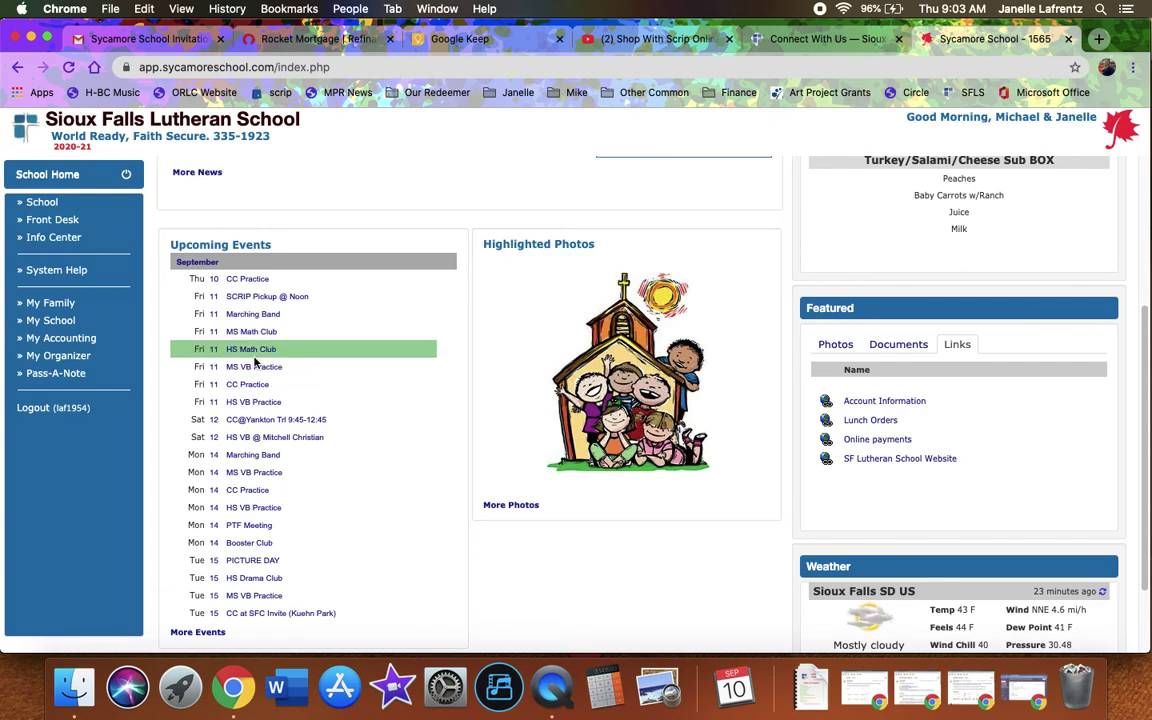
{"action": "scroll", "coordinate": [321, 355], "scroll_direction": "up", "scroll_amount": 4}
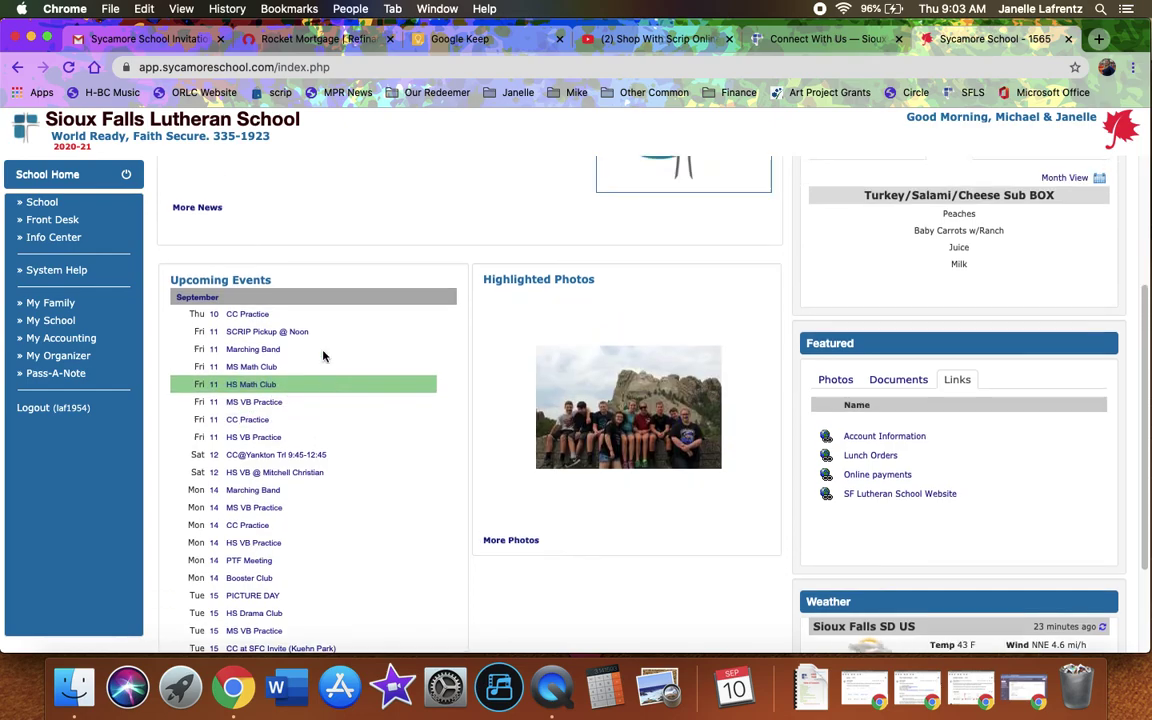
{"action": "scroll", "coordinate": [321, 355], "scroll_direction": "up", "scroll_amount": 3}
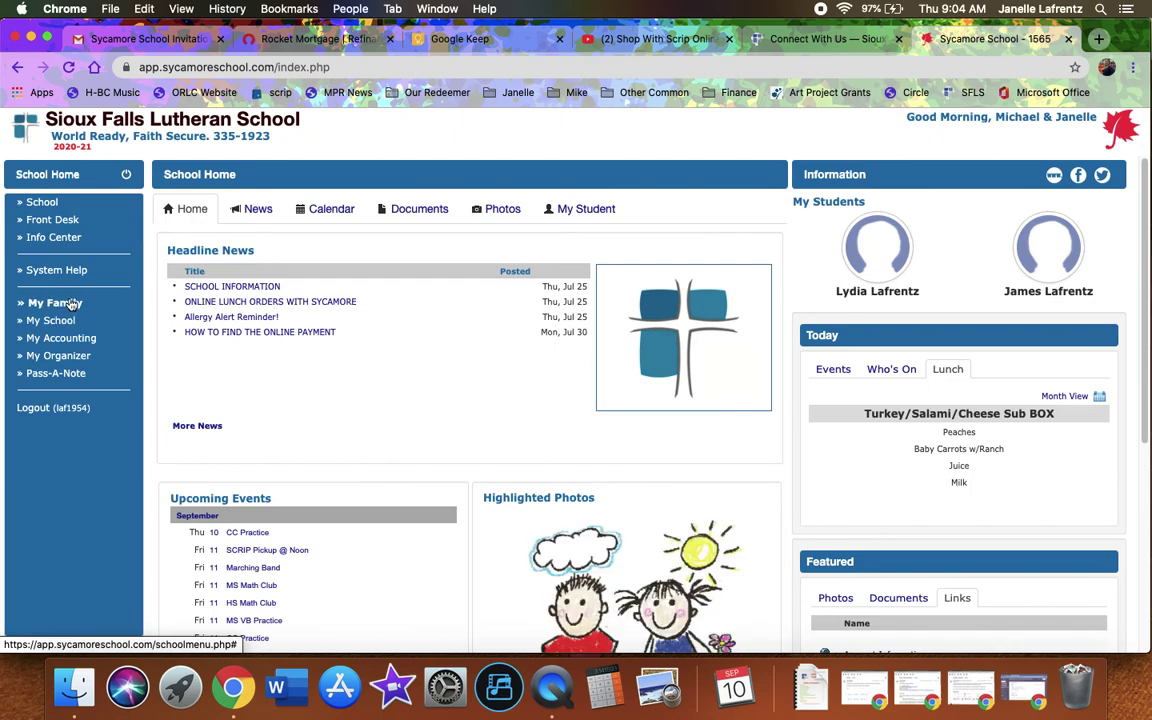
Open the School Favorites page and expand My Accounting down to its Childcare options.
{"action": "left_click", "coordinate": [42, 207]}
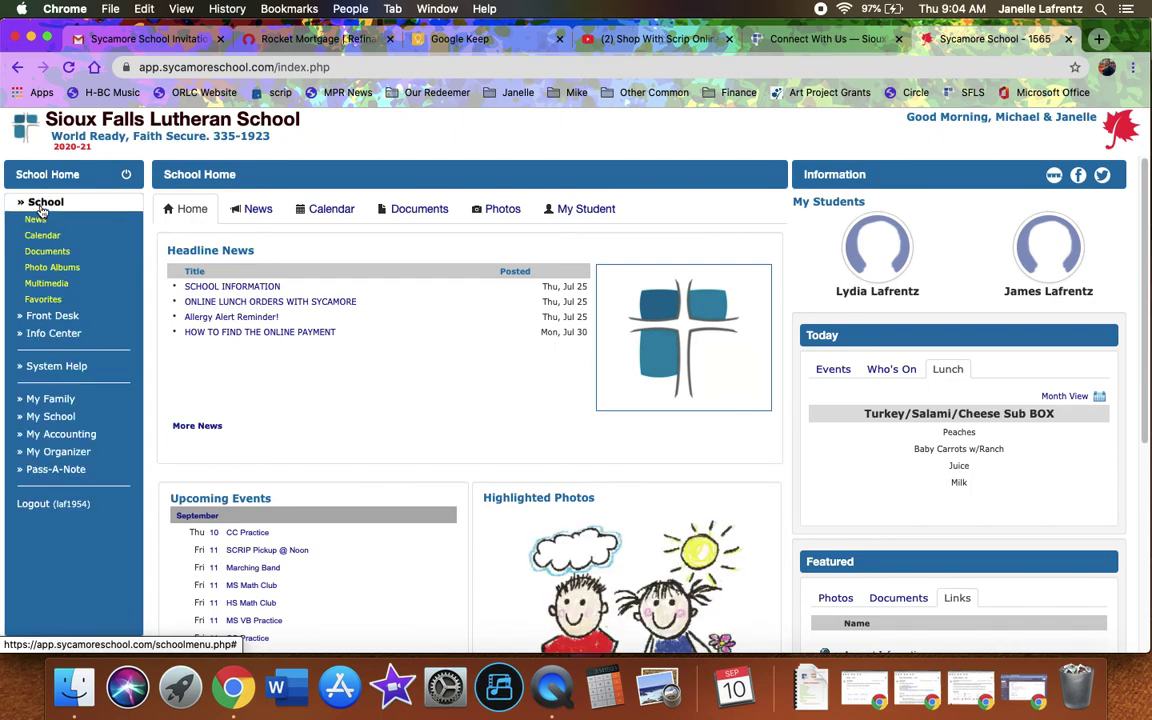
{"action": "left_click", "coordinate": [45, 300]}
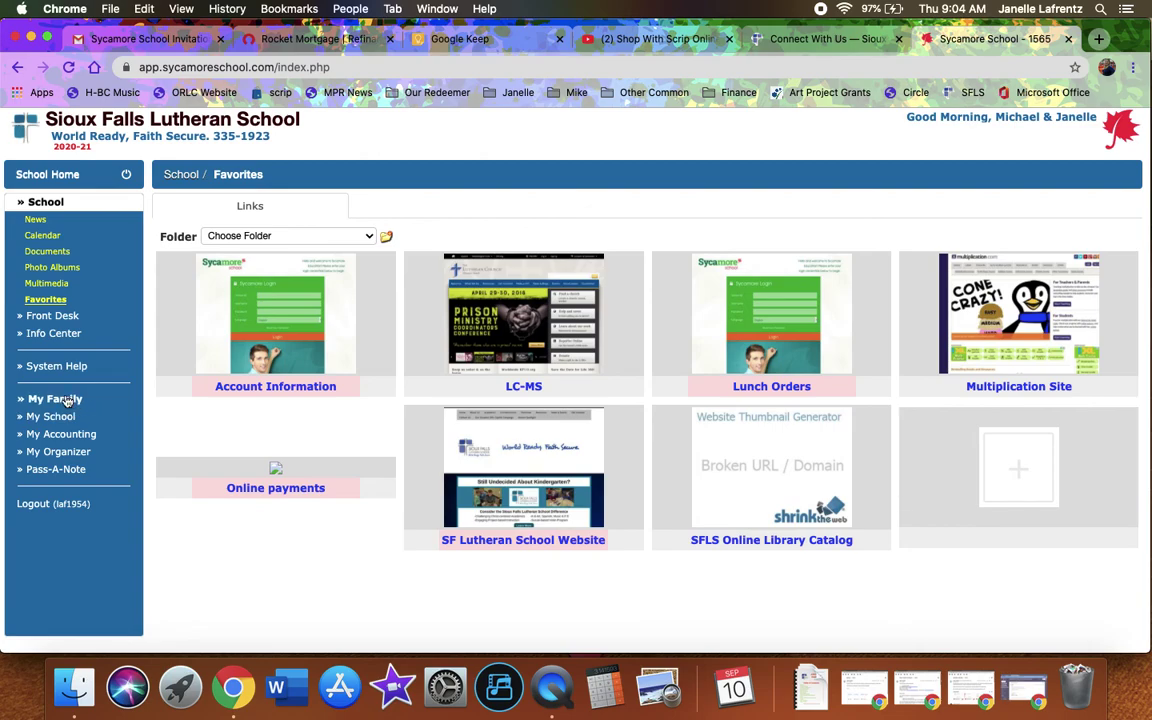
{"action": "left_click", "coordinate": [67, 434]}
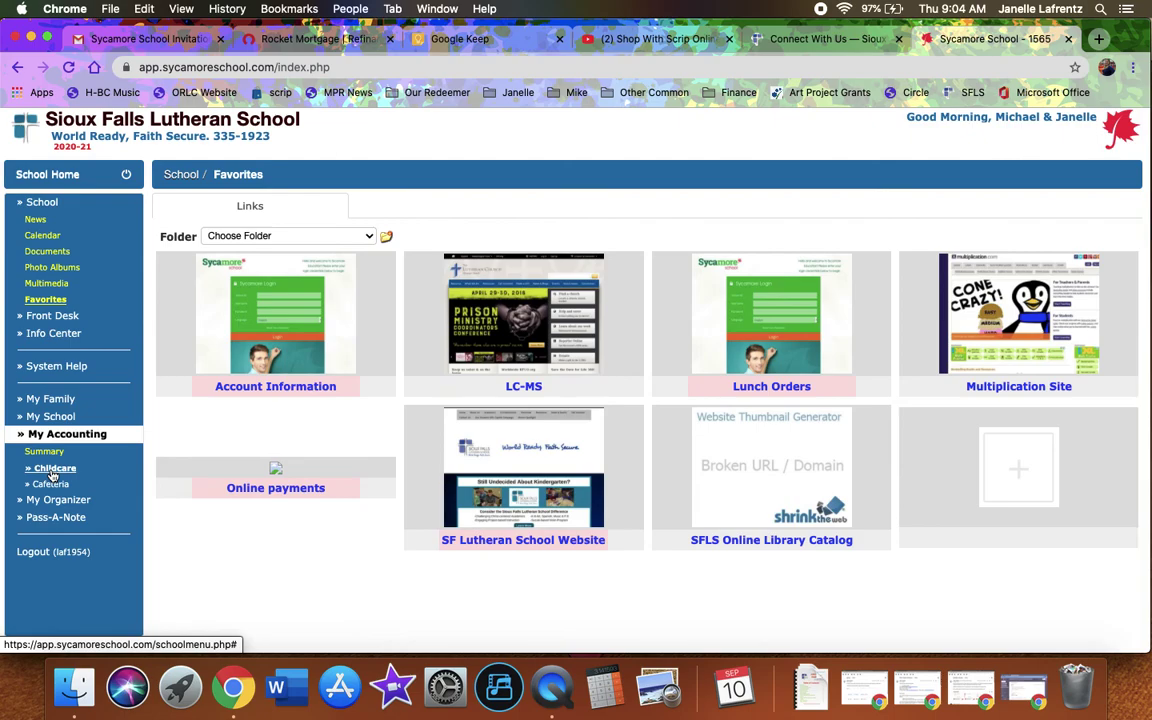
{"action": "left_click", "coordinate": [53, 474]}
Review the childcare account ledger for August and September 2020.
{"action": "left_click", "coordinate": [52, 501]}
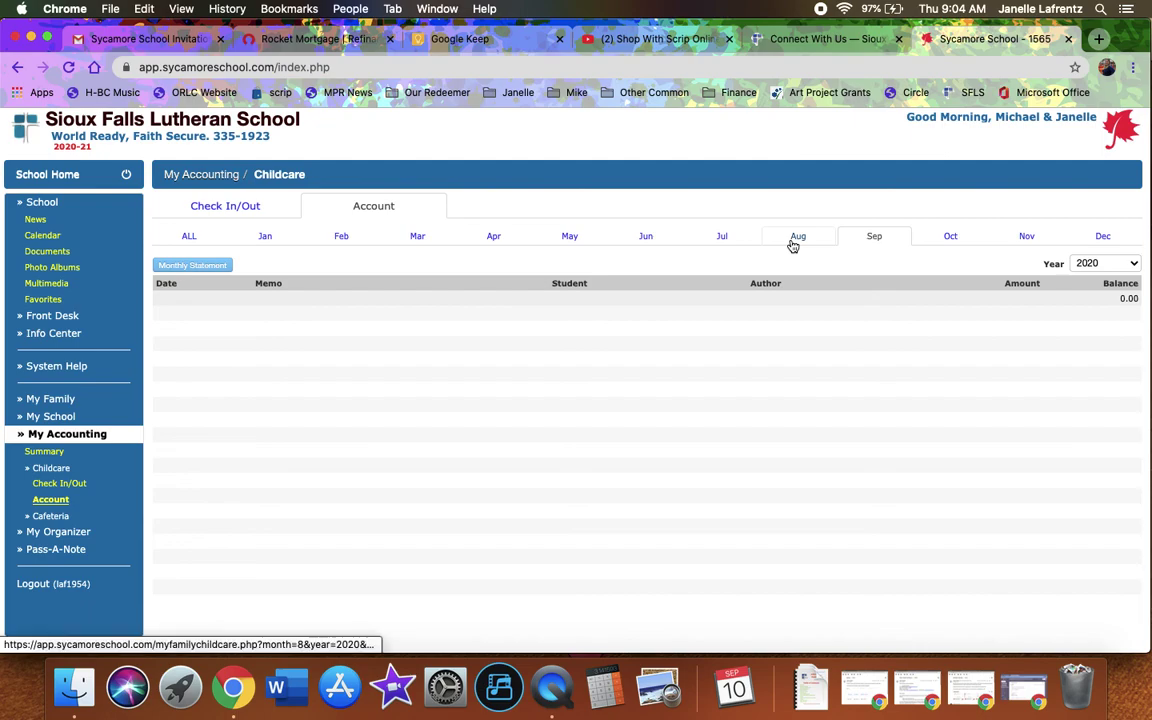
{"action": "left_click", "coordinate": [795, 240]}
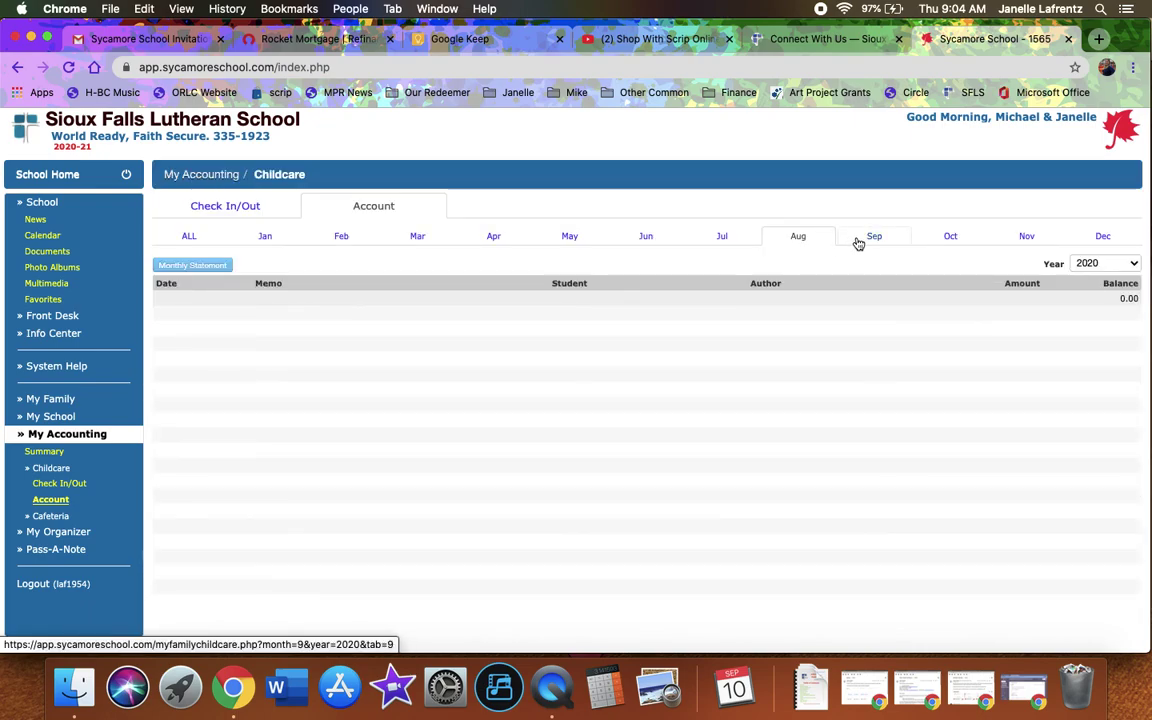
{"action": "left_click", "coordinate": [856, 242]}
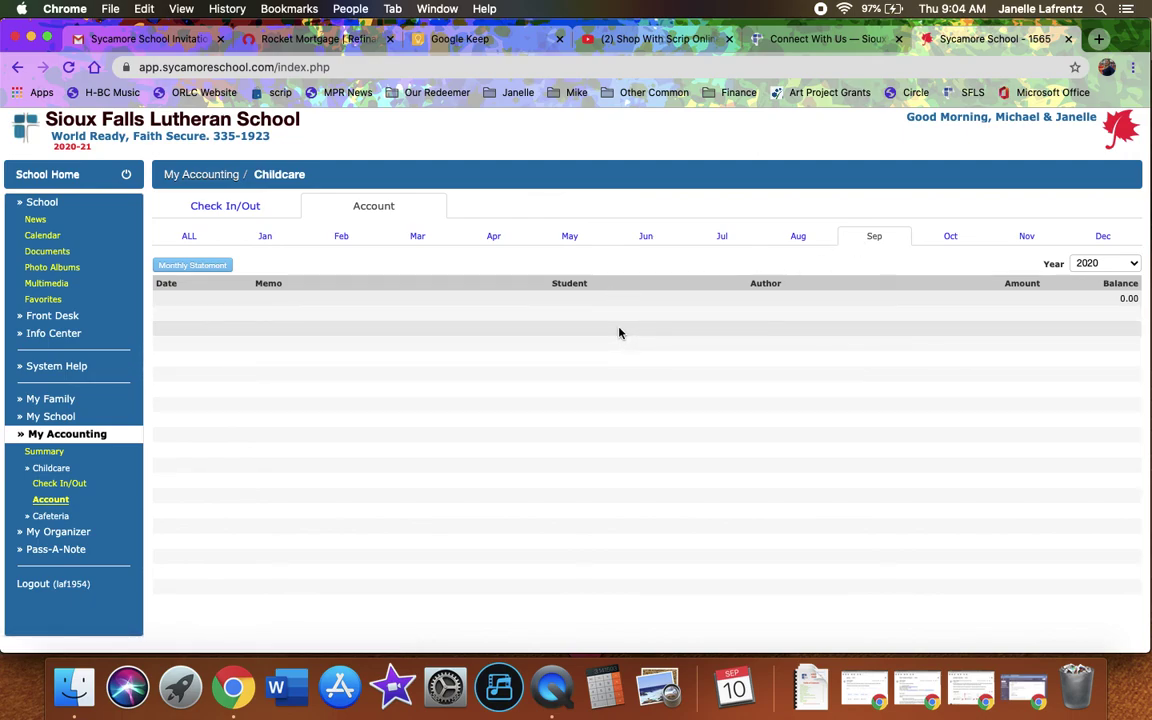
Review the cafeteria account's milk charges for August, then September (balance 12.94 to 10.44).
{"action": "left_click", "coordinate": [55, 516]}
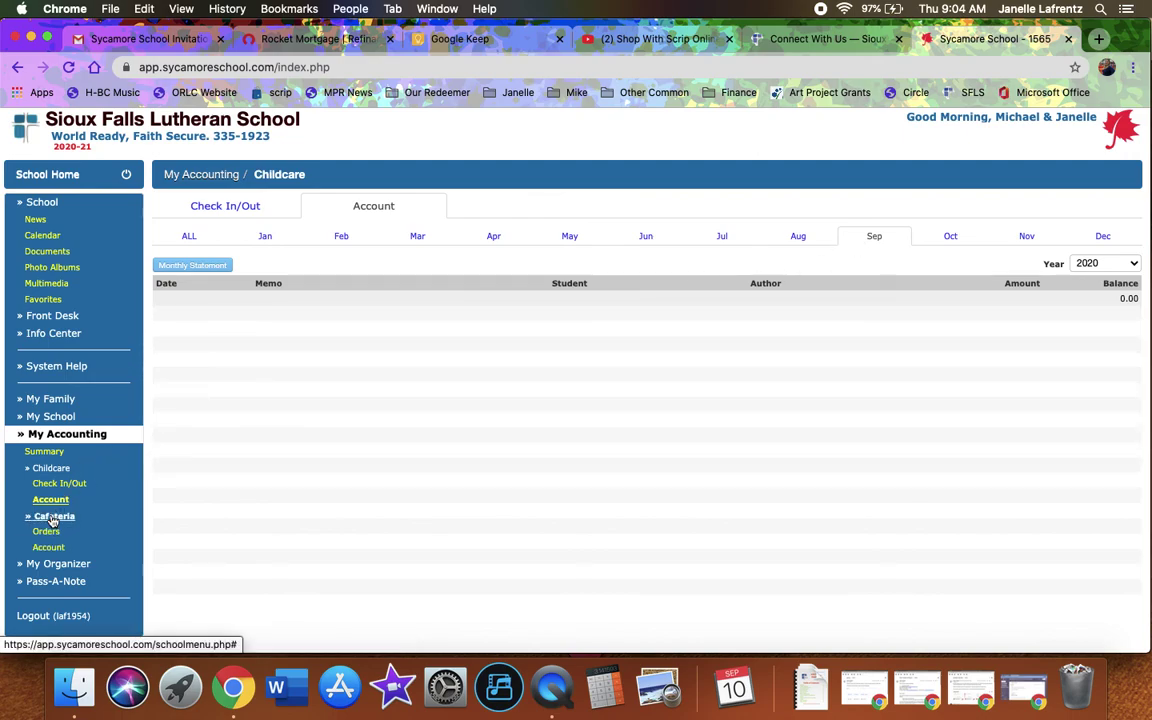
{"action": "left_click", "coordinate": [50, 548]}
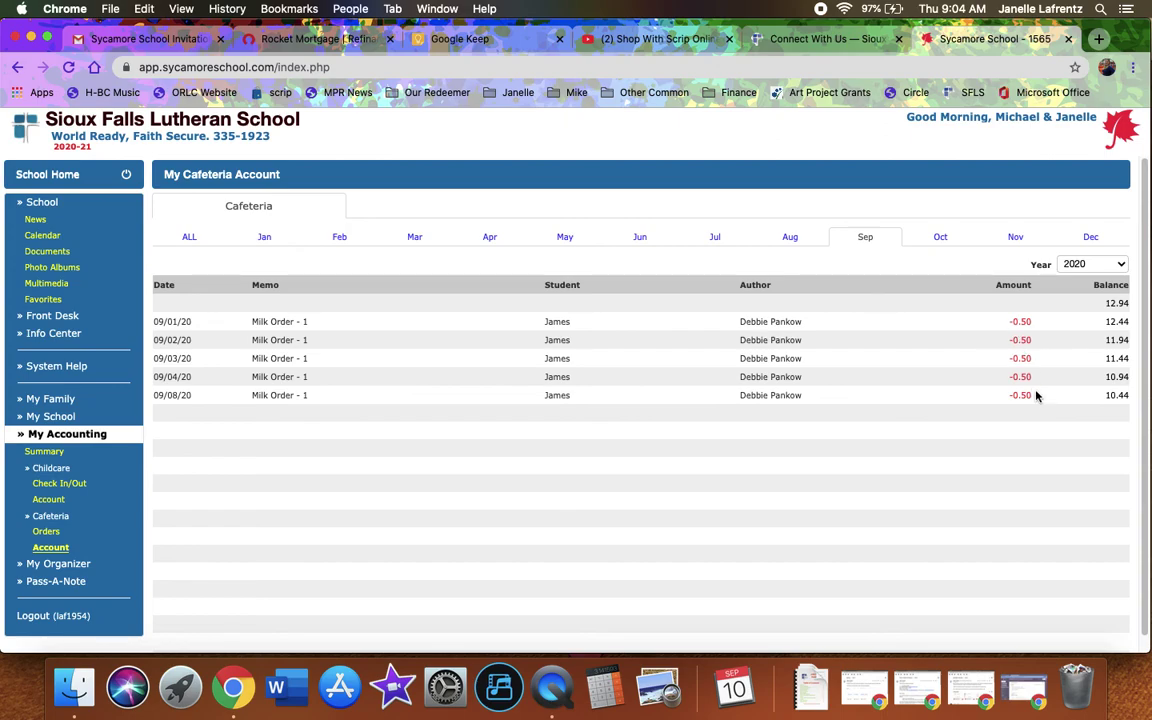
{"action": "left_click", "coordinate": [797, 256]}
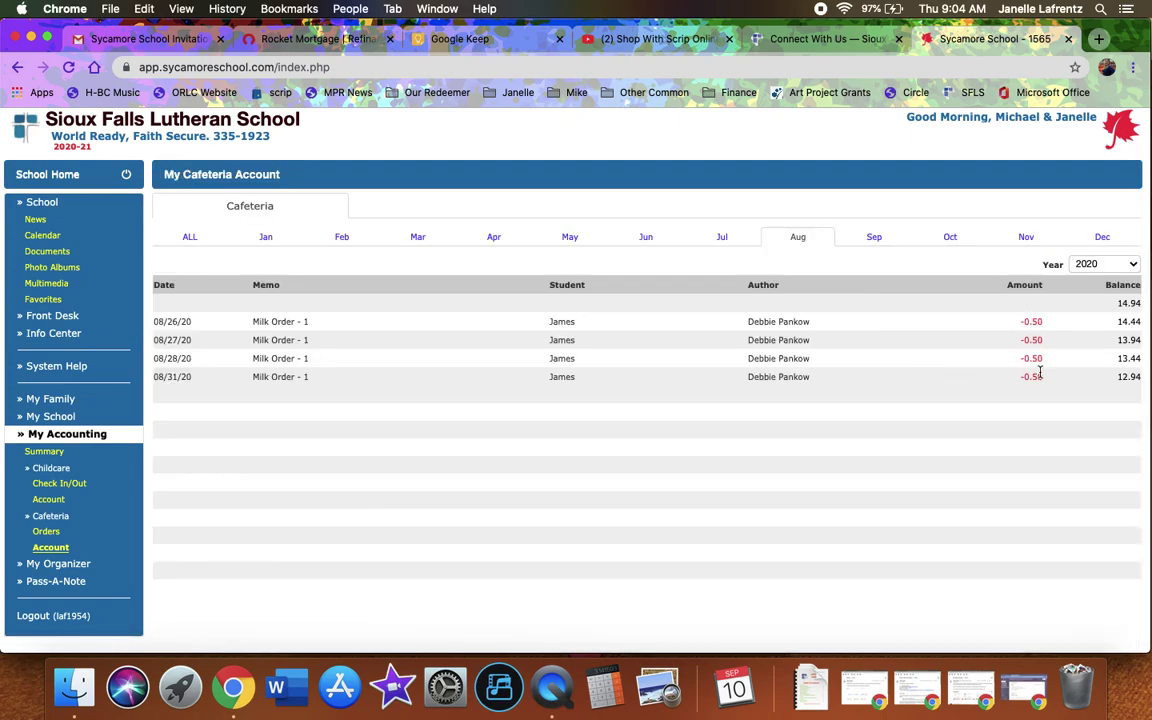
{"action": "left_click", "coordinate": [874, 237]}
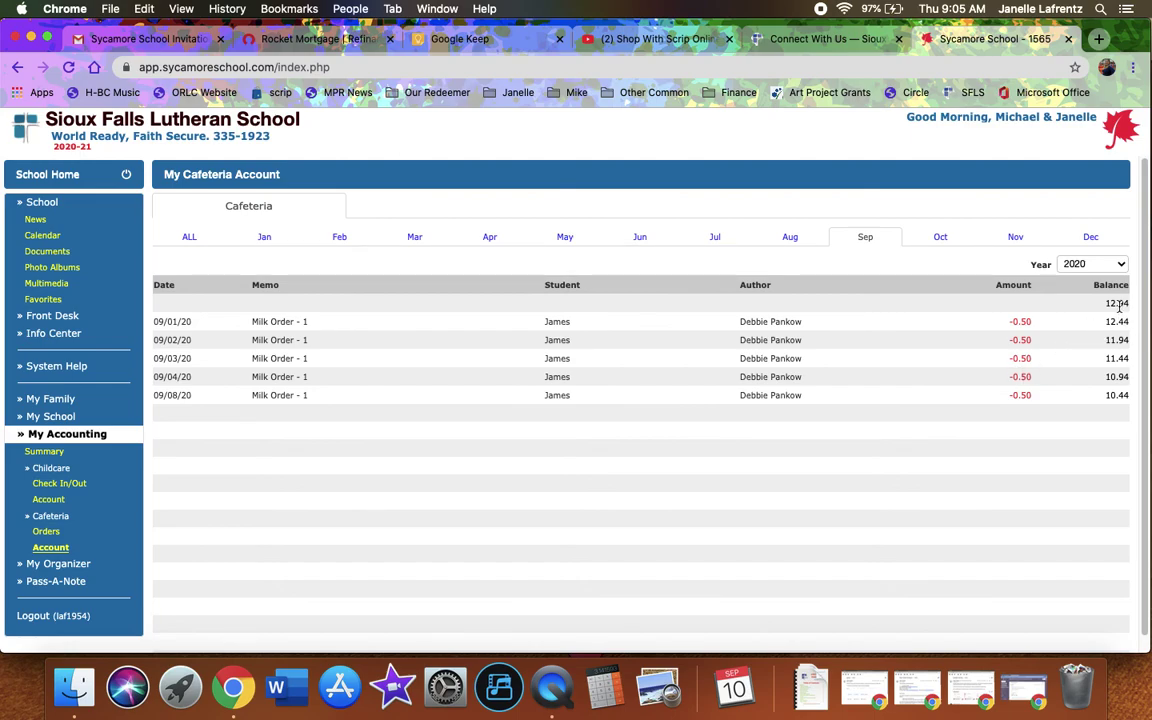
From Favorites, log in to the Vanco payment profile, log off, and return to the school home page.
{"action": "left_click", "coordinate": [42, 300]}
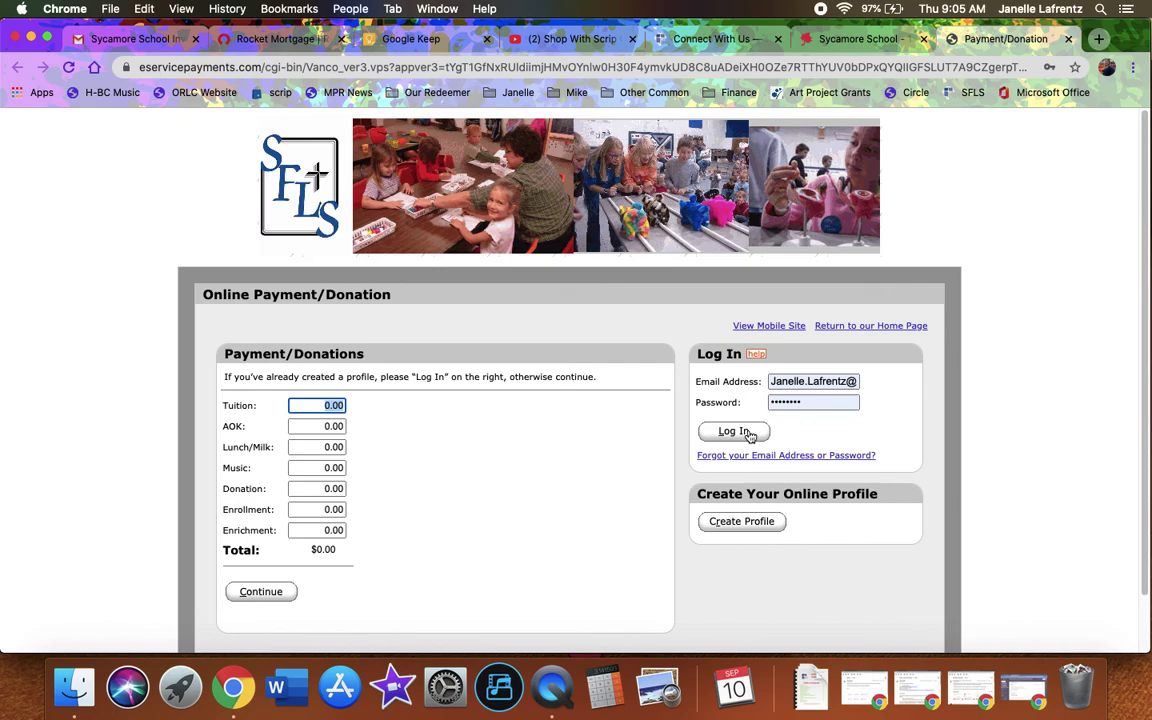
{"action": "left_click", "coordinate": [750, 433]}
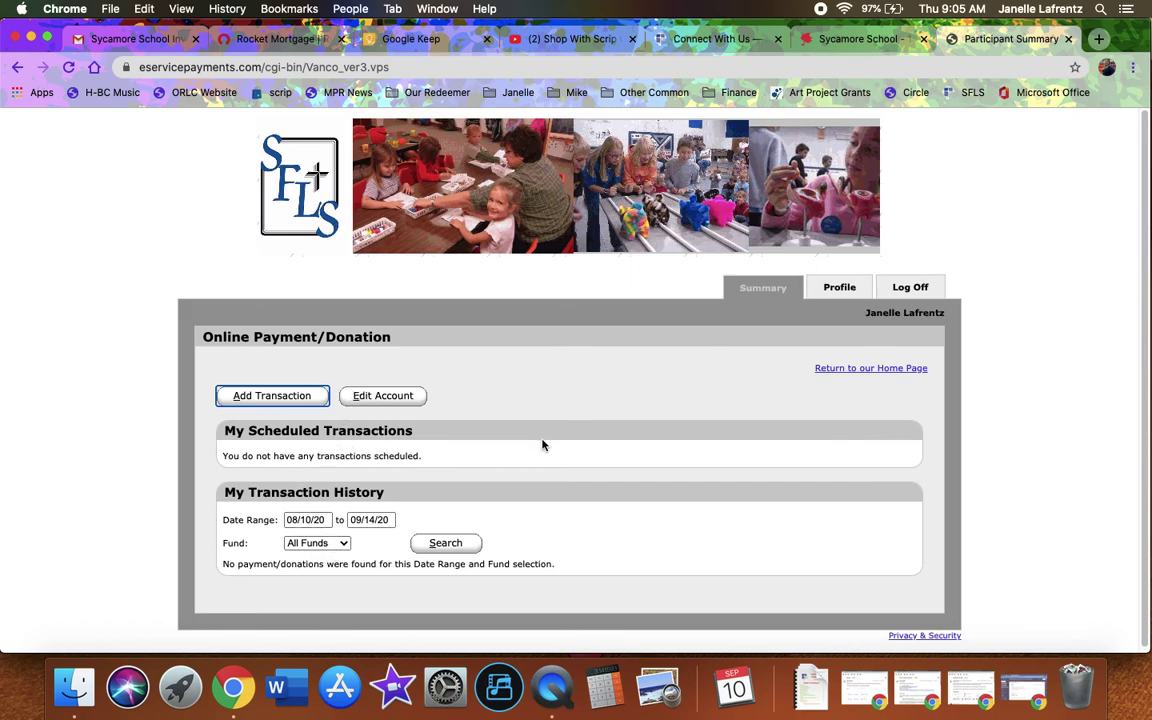
{"action": "left_click", "coordinate": [911, 288]}
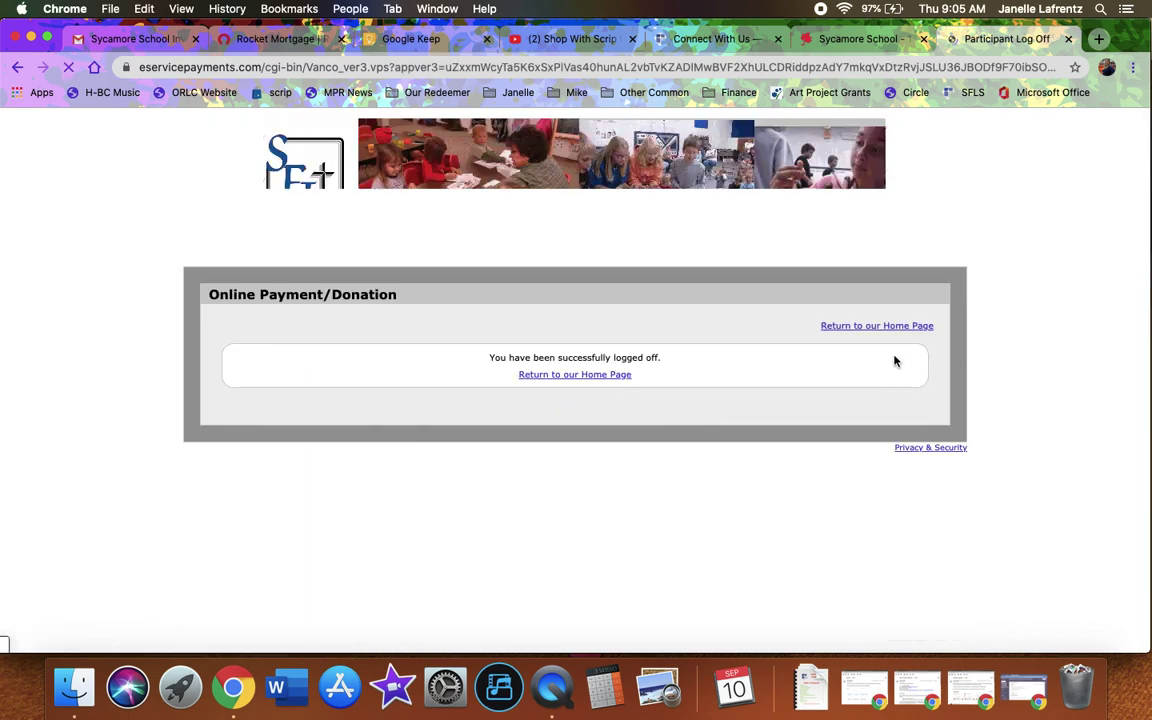
{"action": "left_click", "coordinate": [604, 375]}
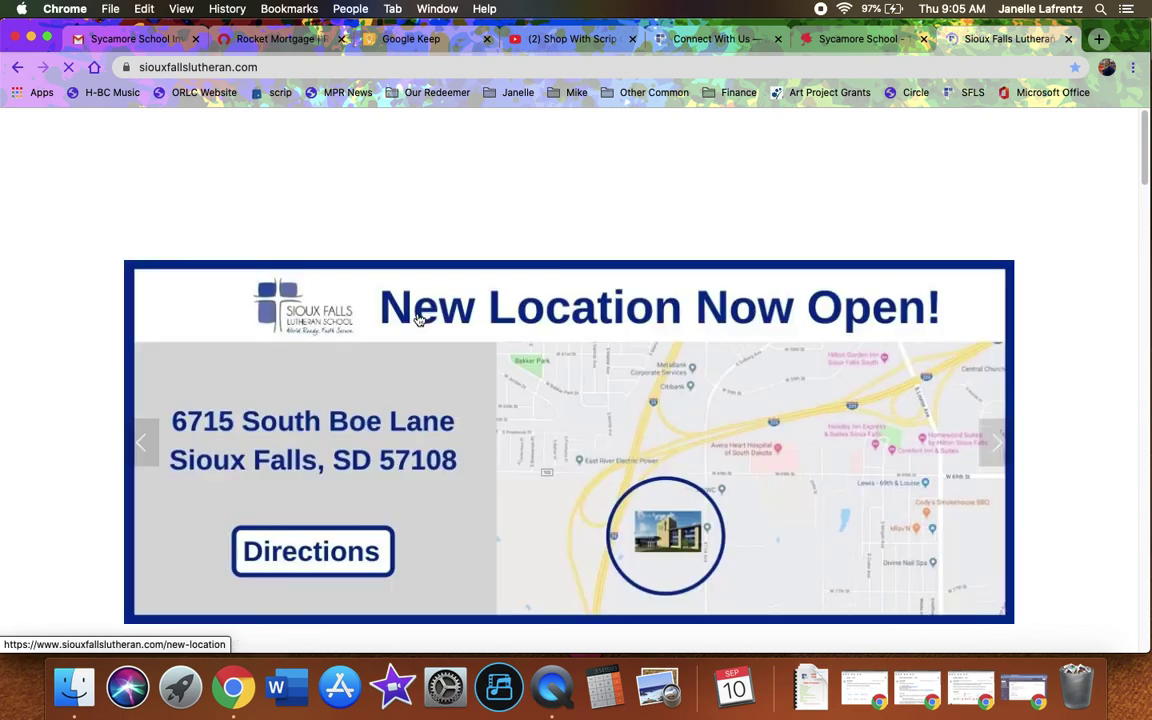
Enter a 50.00 Lunch/Milk amount on the Vanco payment form and continue to payment details.
{"action": "left_click", "coordinate": [857, 40]}
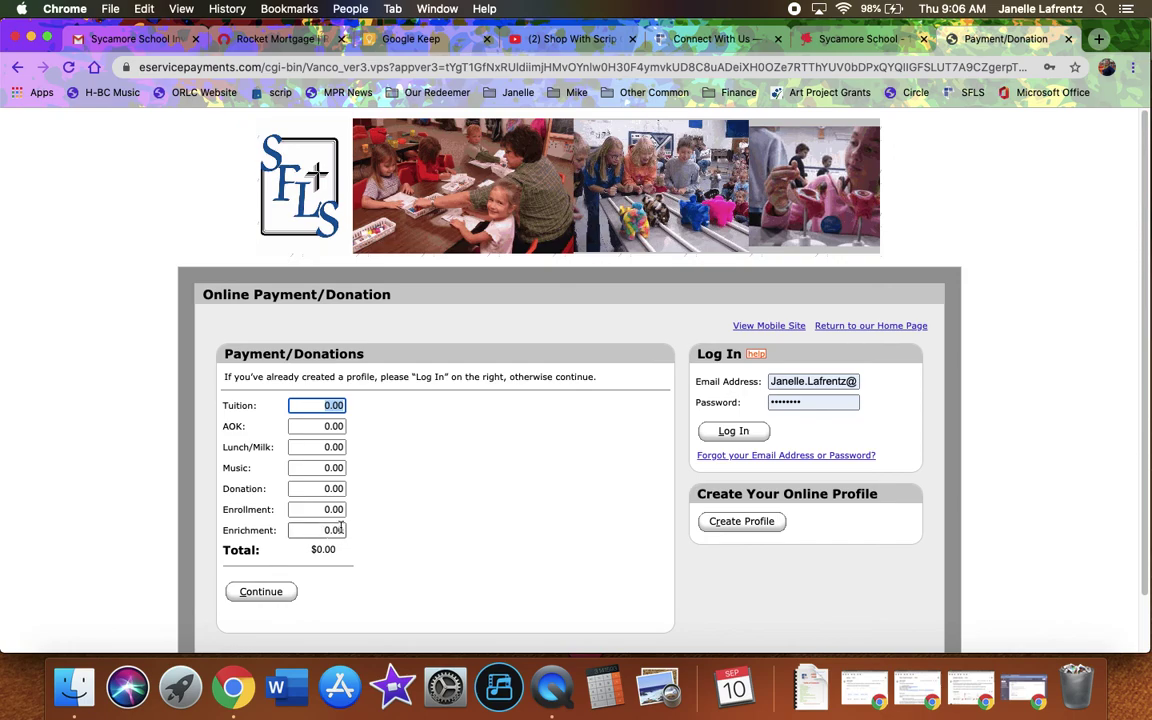
{"action": "left_click", "coordinate": [312, 448]}
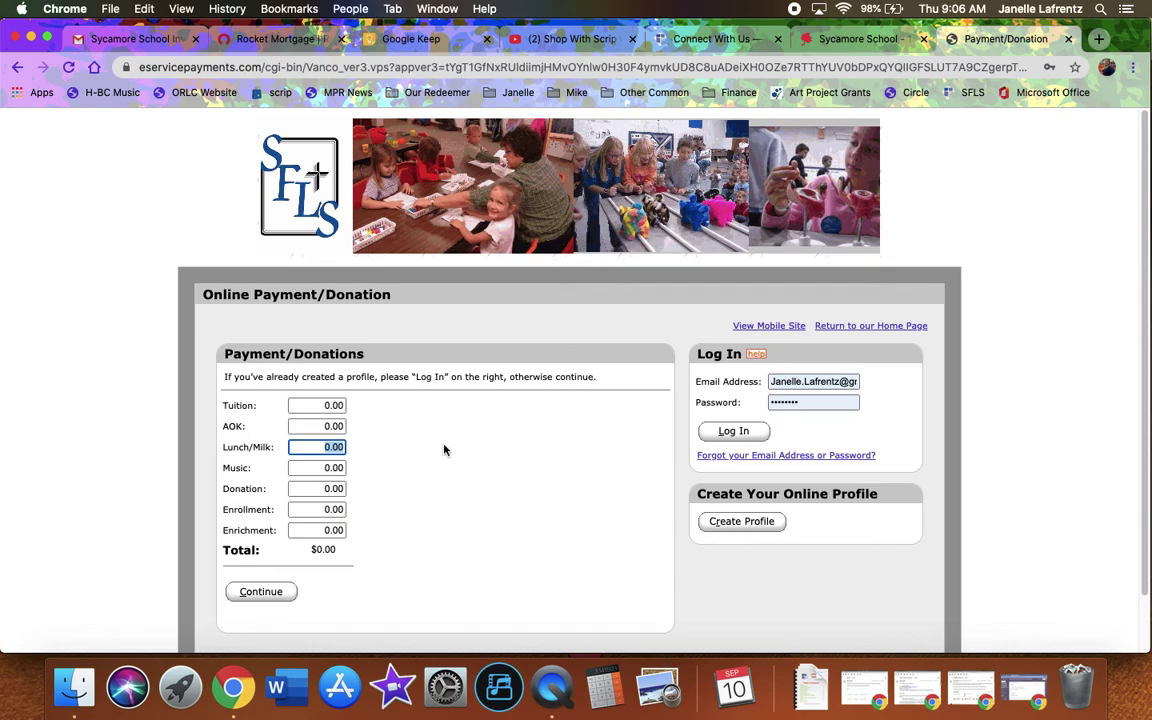
{"action": "type", "text": "50"}
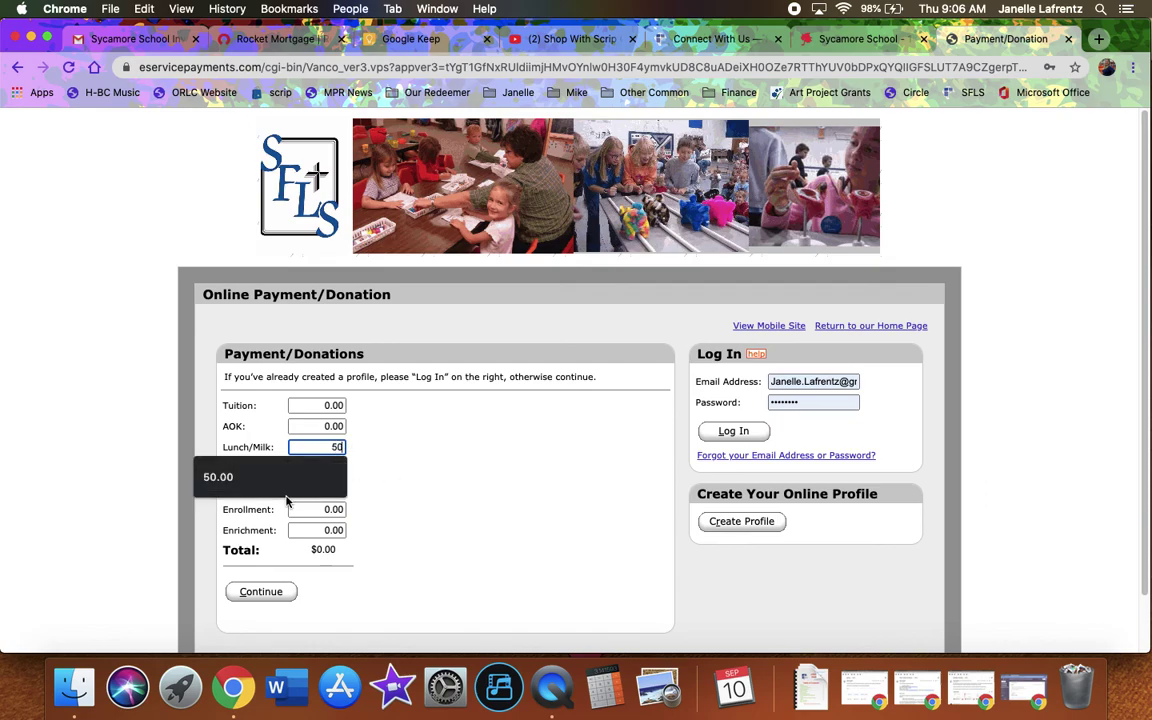
{"action": "left_click", "coordinate": [236, 480]}
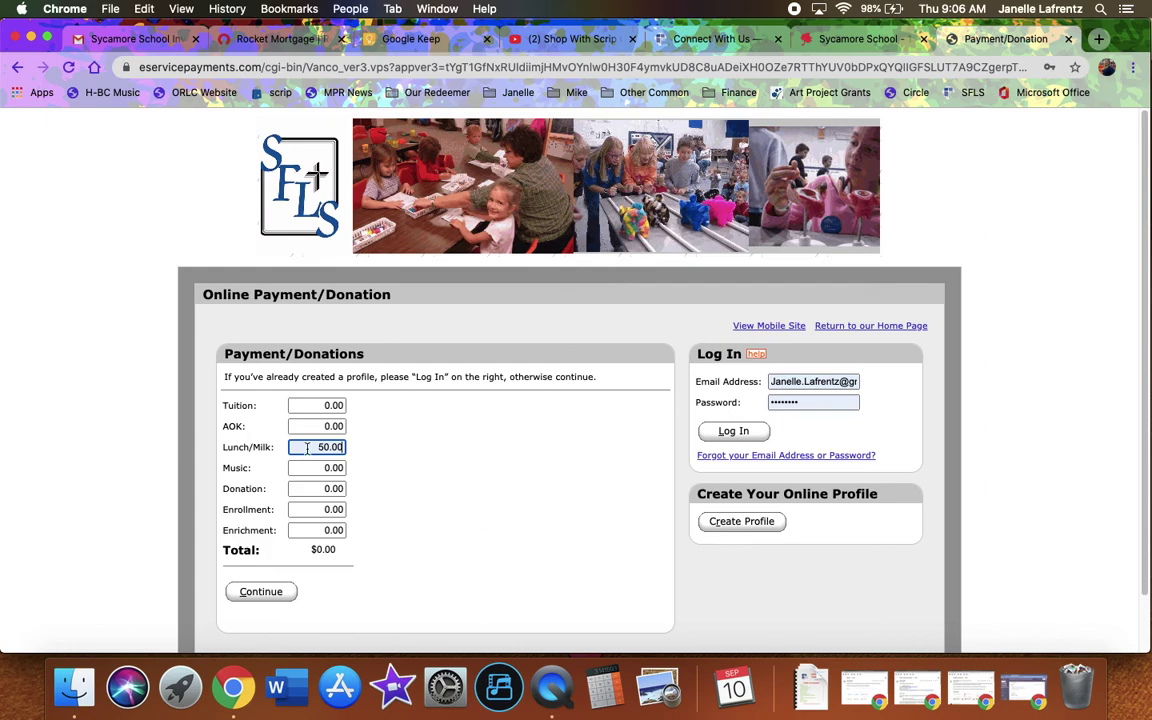
{"action": "left_click", "coordinate": [264, 596]}
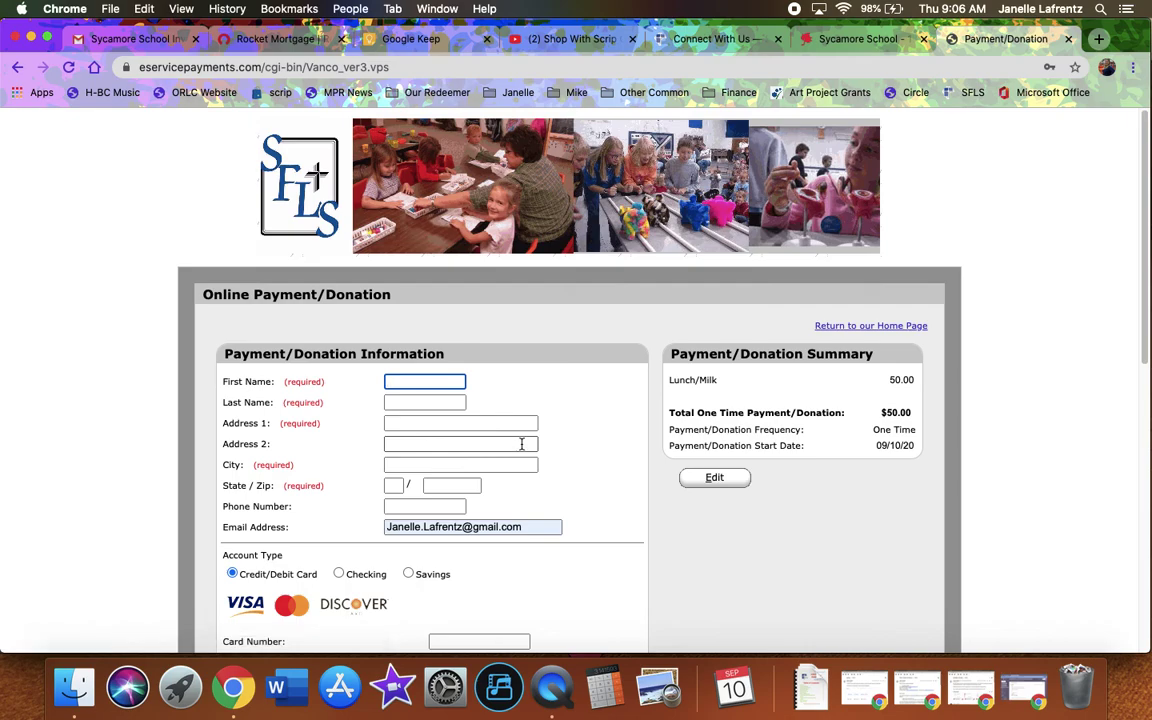
Try checking and savings account options, then set the payment method to credit or debit card.
{"action": "scroll", "coordinate": [450, 380], "scroll_direction": "down", "scroll_amount": 5}
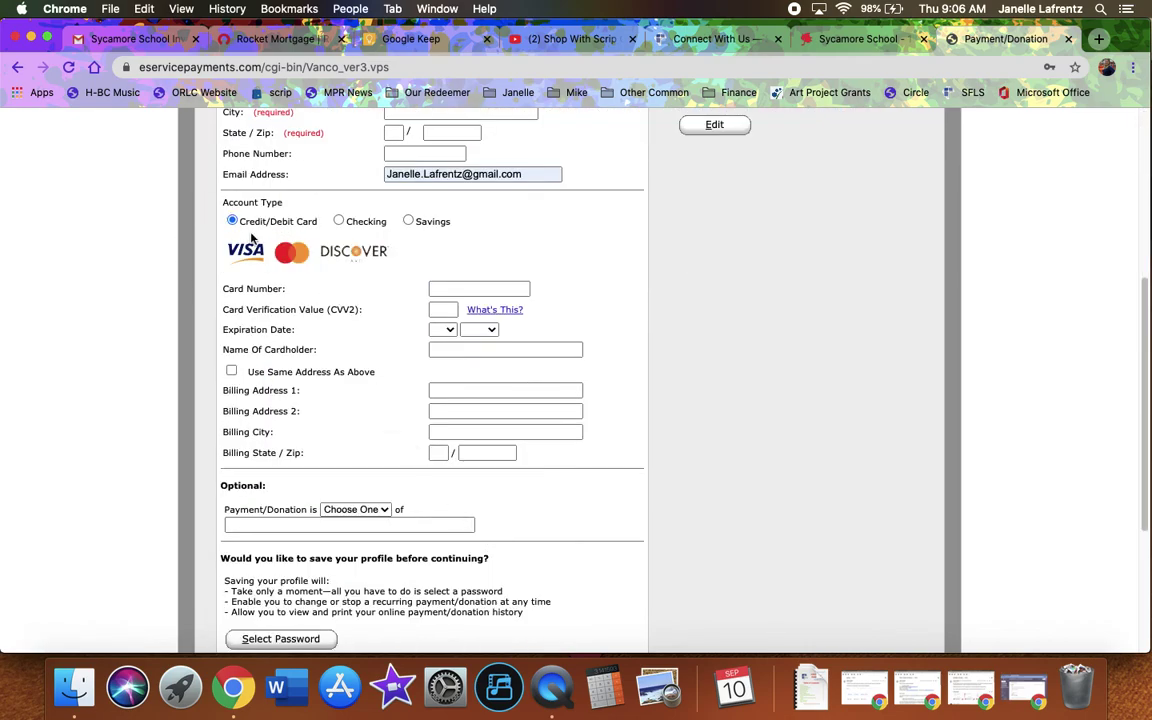
{"action": "left_click", "coordinate": [338, 221]}
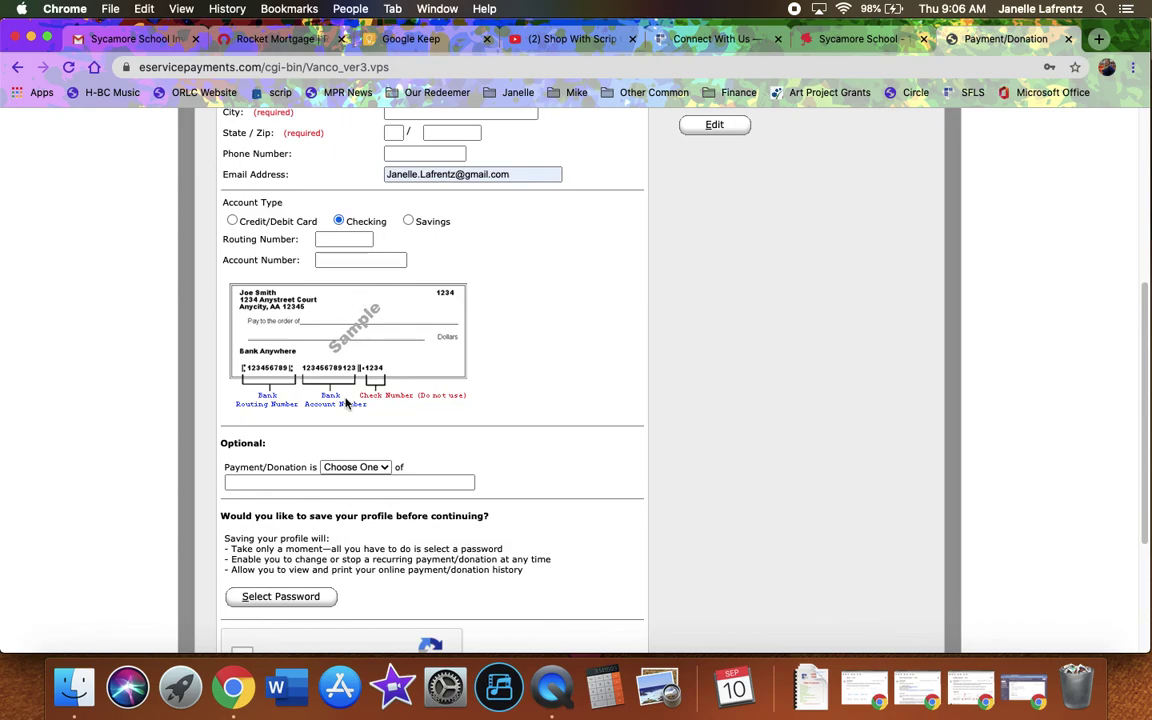
{"action": "left_click", "coordinate": [408, 221]}
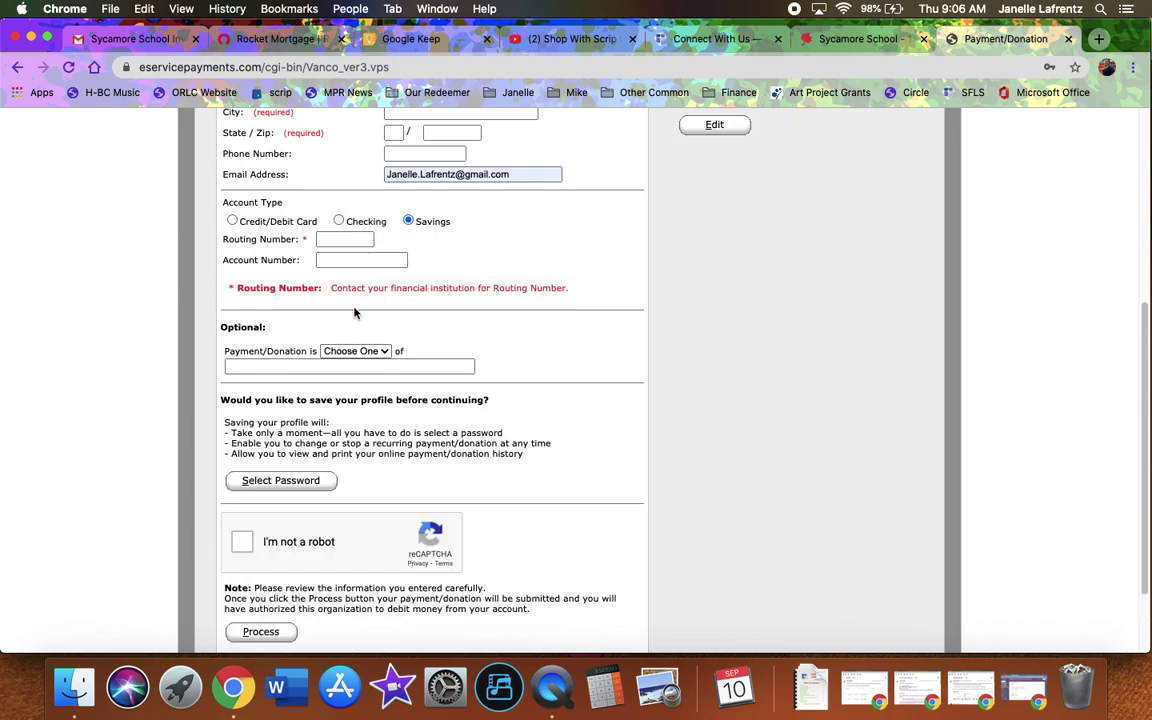
{"action": "left_click", "coordinate": [339, 221]}
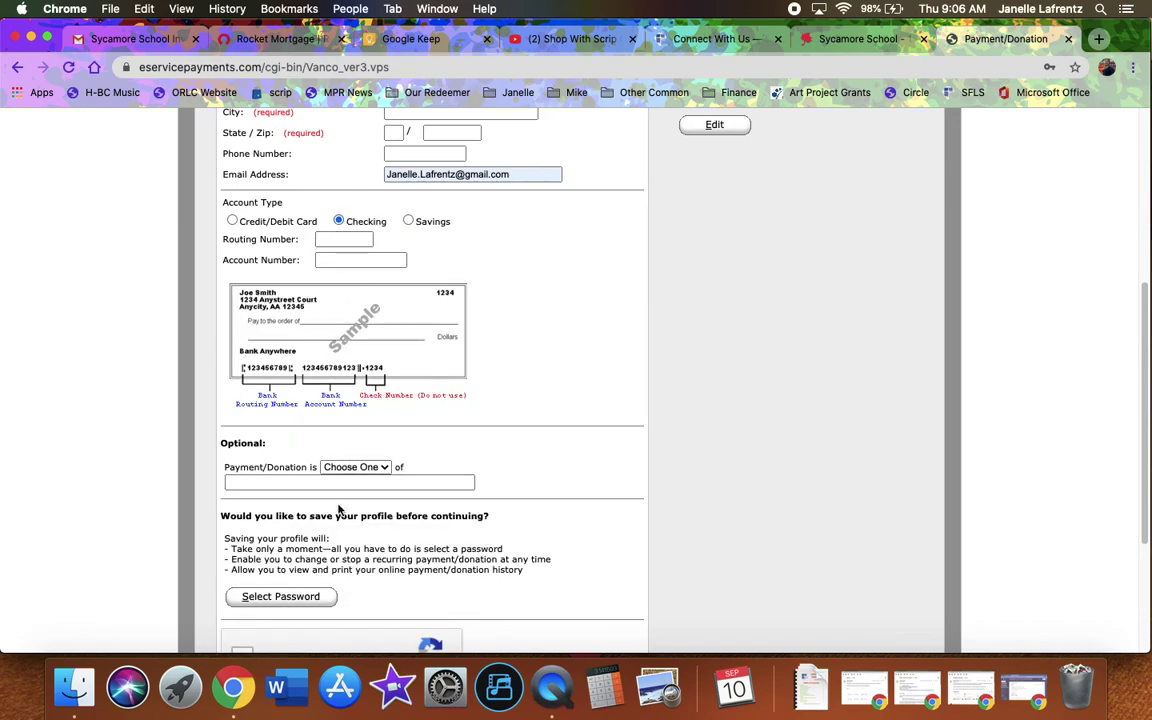
{"action": "scroll", "coordinate": [347, 538], "scroll_direction": "down", "scroll_amount": 2}
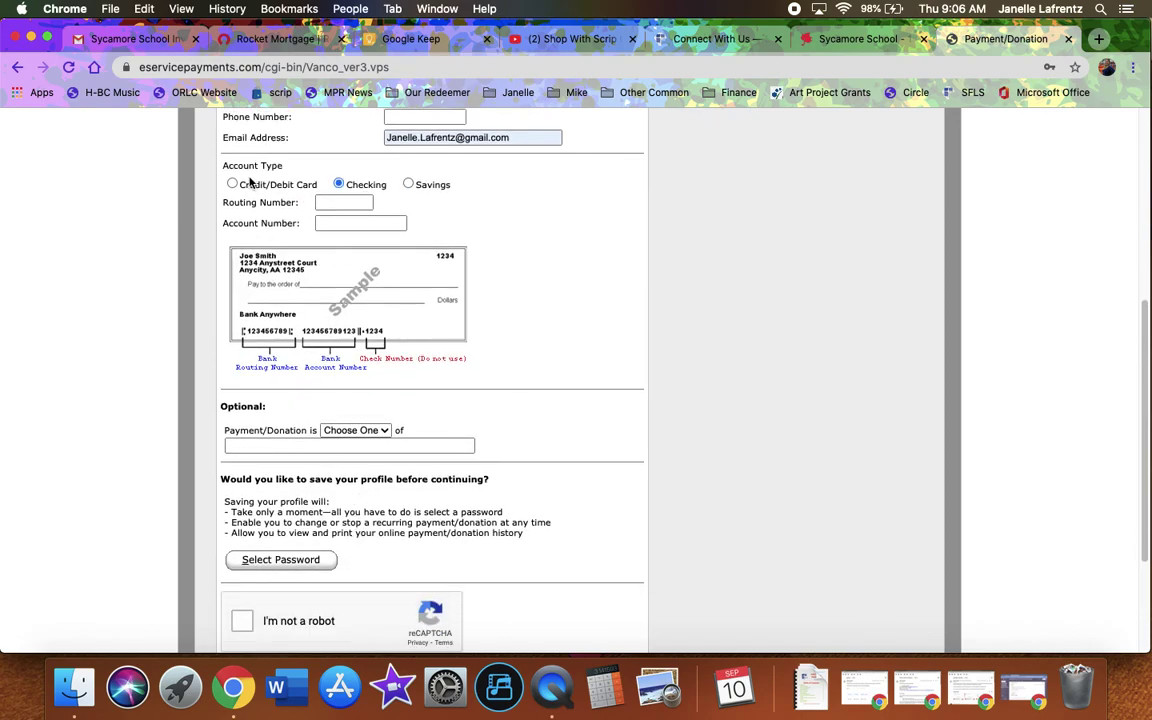
{"action": "left_click", "coordinate": [233, 184]}
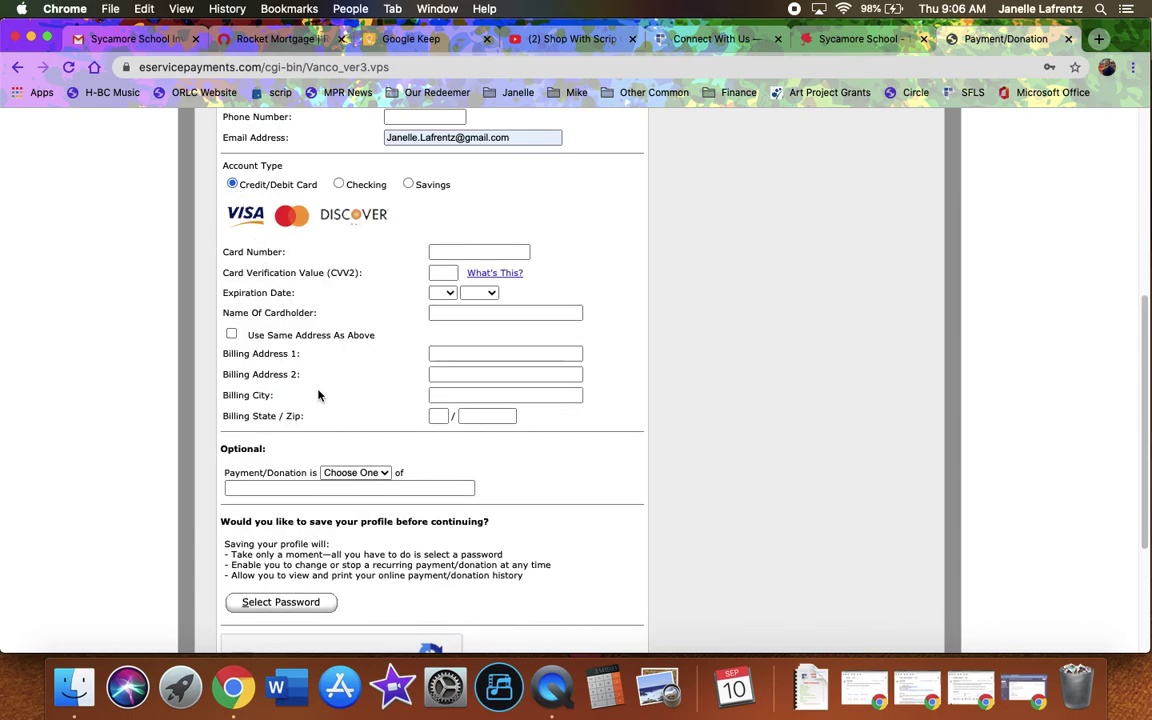
Review the $50.00 Lunch/Milk payment summary, then go back to the Sycamore School portal.
{"action": "scroll", "coordinate": [386, 545], "scroll_direction": "up", "scroll_amount": 1}
{"action": "scroll", "coordinate": [386, 540], "scroll_direction": "down", "scroll_amount": 5}
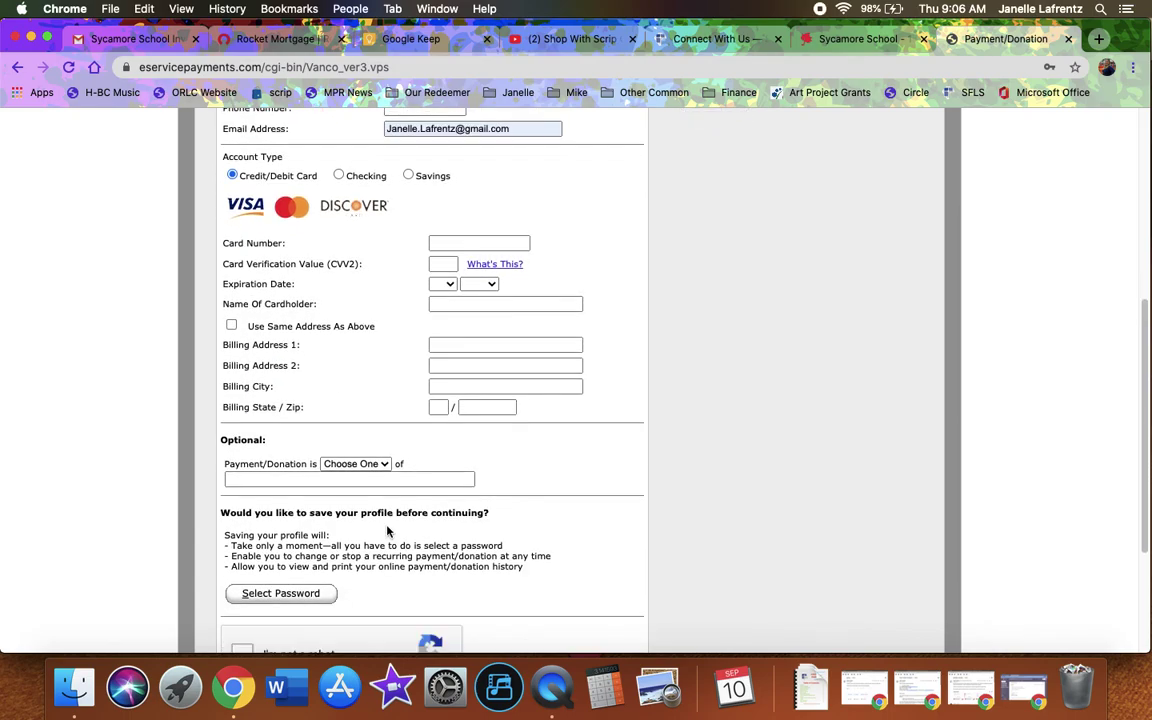
{"action": "scroll", "coordinate": [368, 413], "scroll_direction": "up", "scroll_amount": 1}
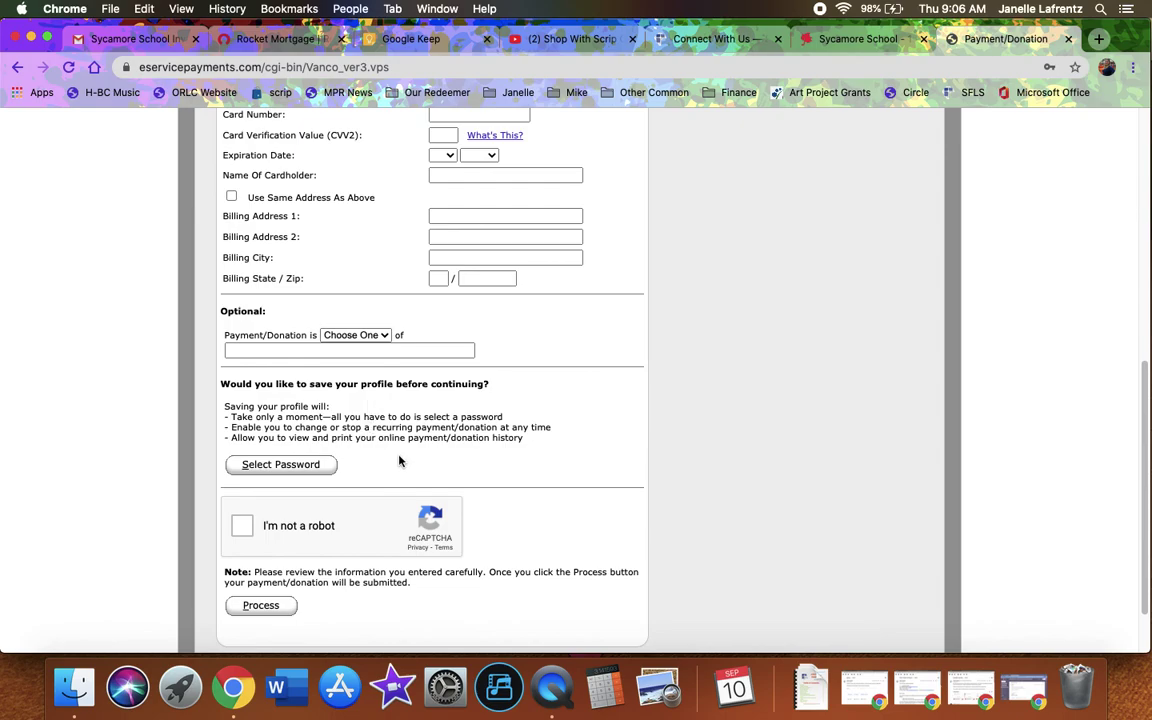
{"action": "scroll", "coordinate": [392, 448], "scroll_direction": "down", "scroll_amount": 3}
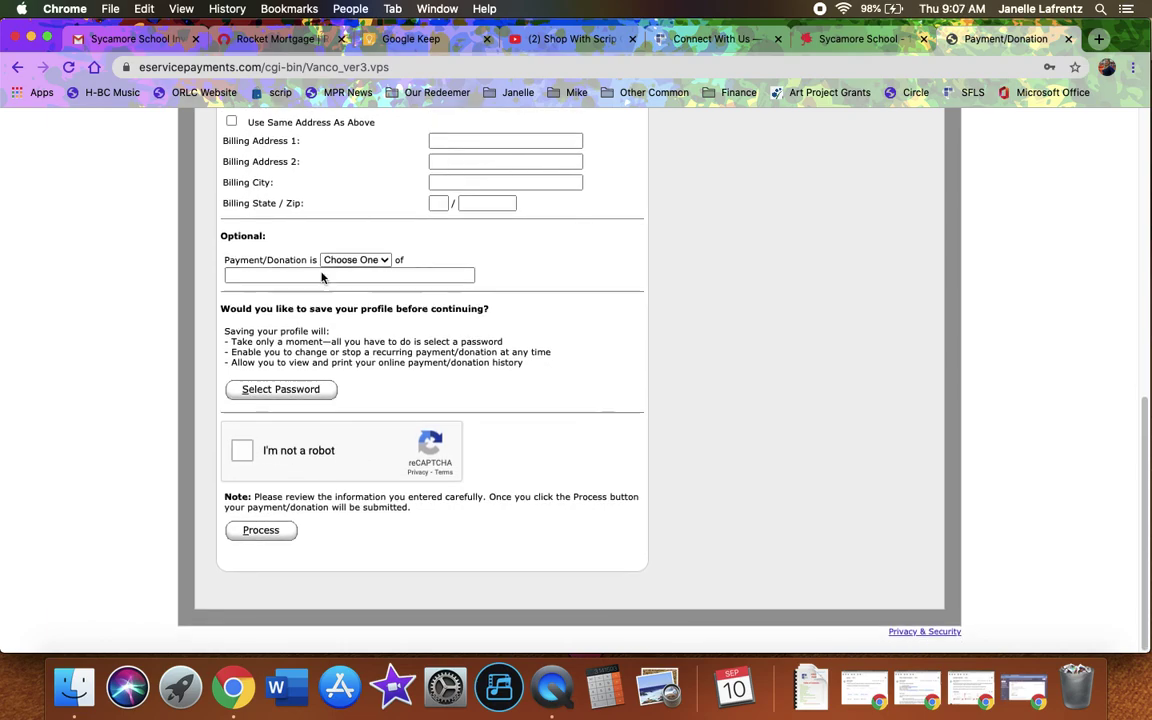
{"action": "scroll", "coordinate": [285, 400], "scroll_direction": "up", "scroll_amount": 1}
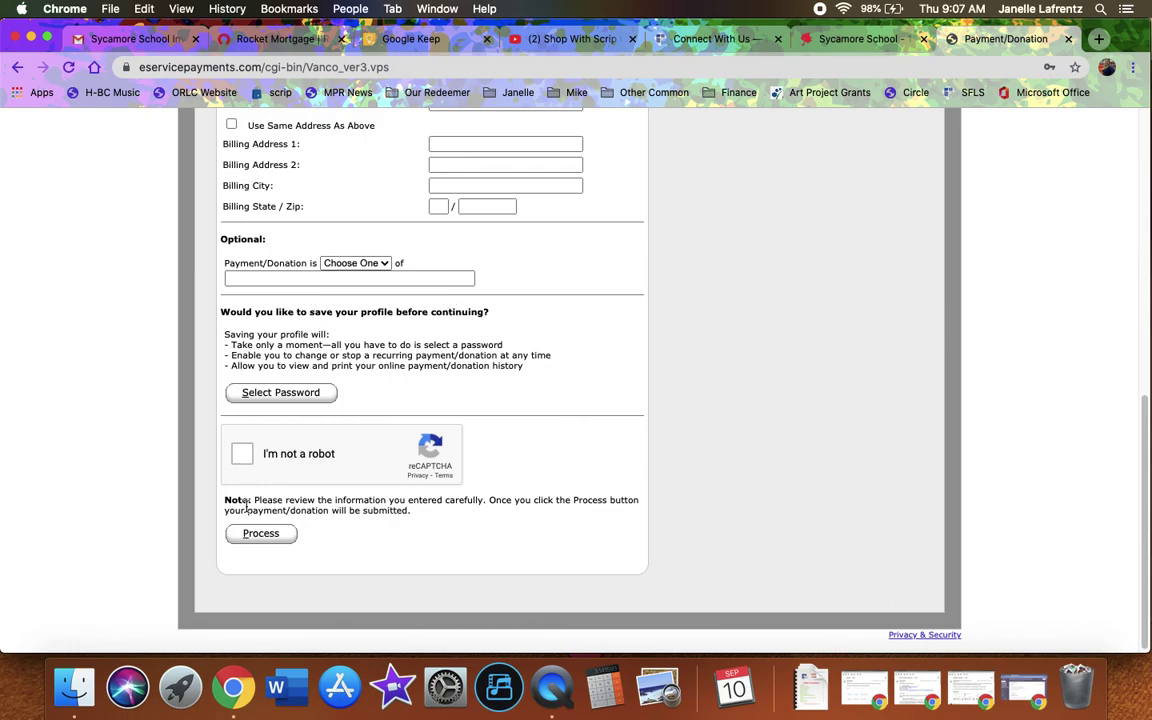
{"action": "scroll", "coordinate": [507, 483], "scroll_direction": "down", "scroll_amount": 1}
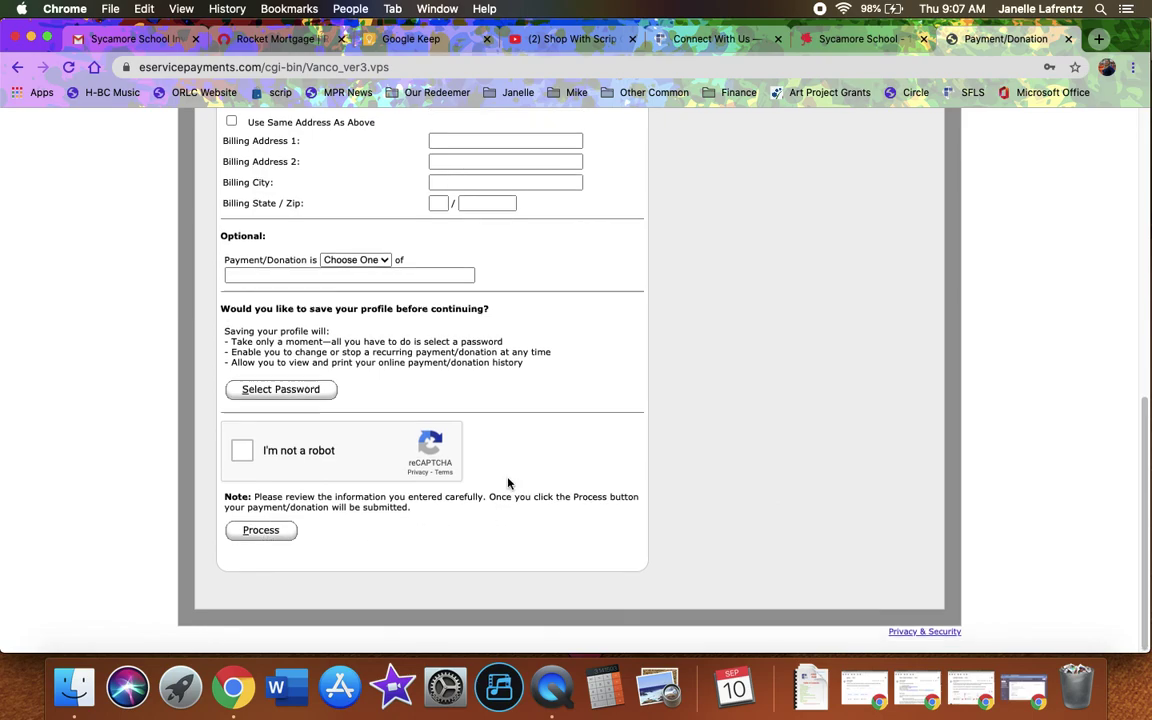
{"action": "scroll", "coordinate": [507, 478], "scroll_direction": "up", "scroll_amount": 10}
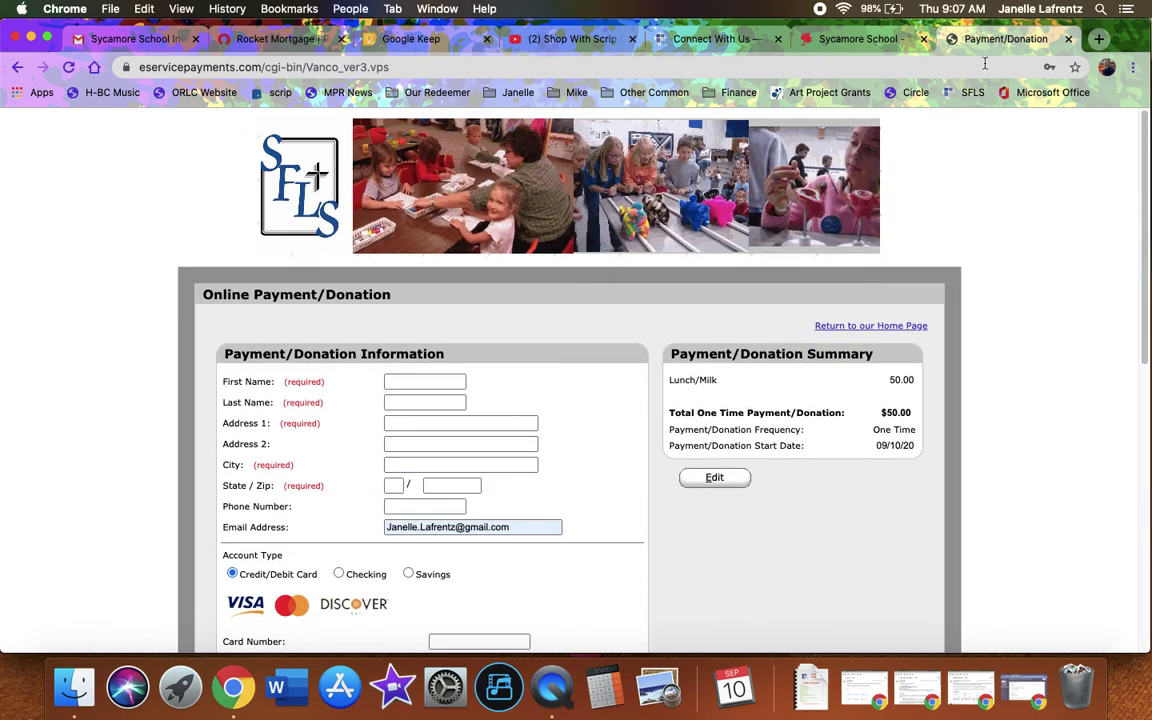
{"action": "left_click", "coordinate": [818, 42]}
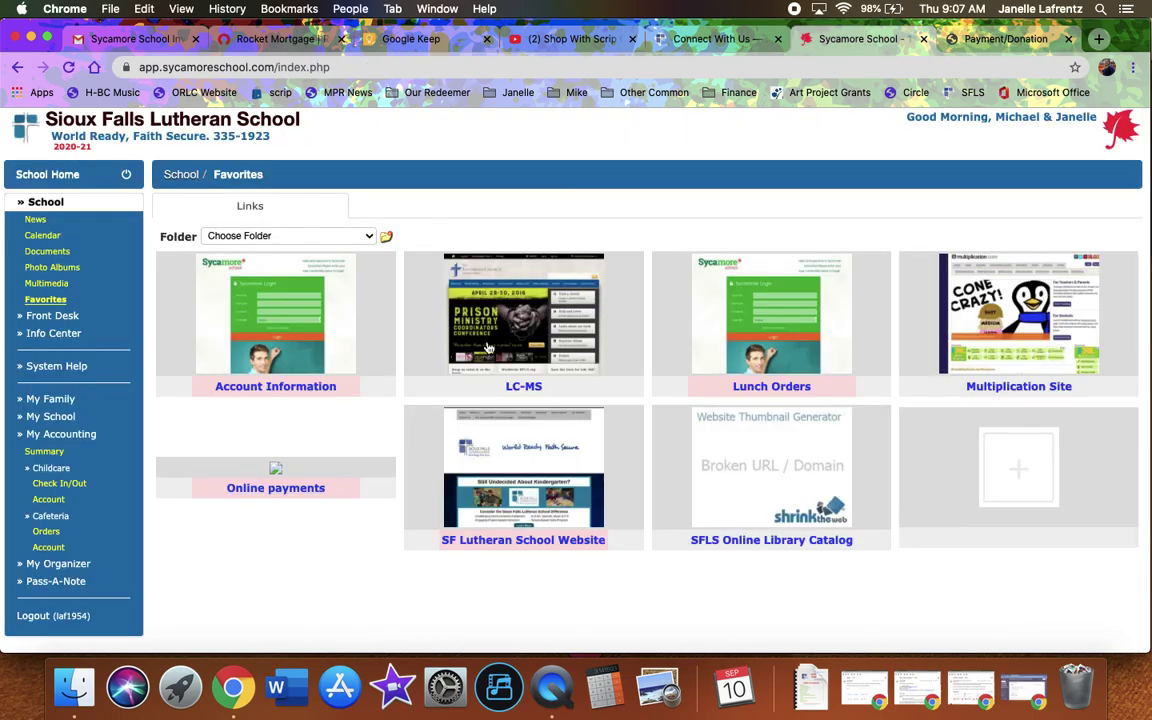
Go to My Accounting > Childcare > Account to show September 2020's 0.00 childcare balance.
{"action": "left_click", "coordinate": [48, 468]}
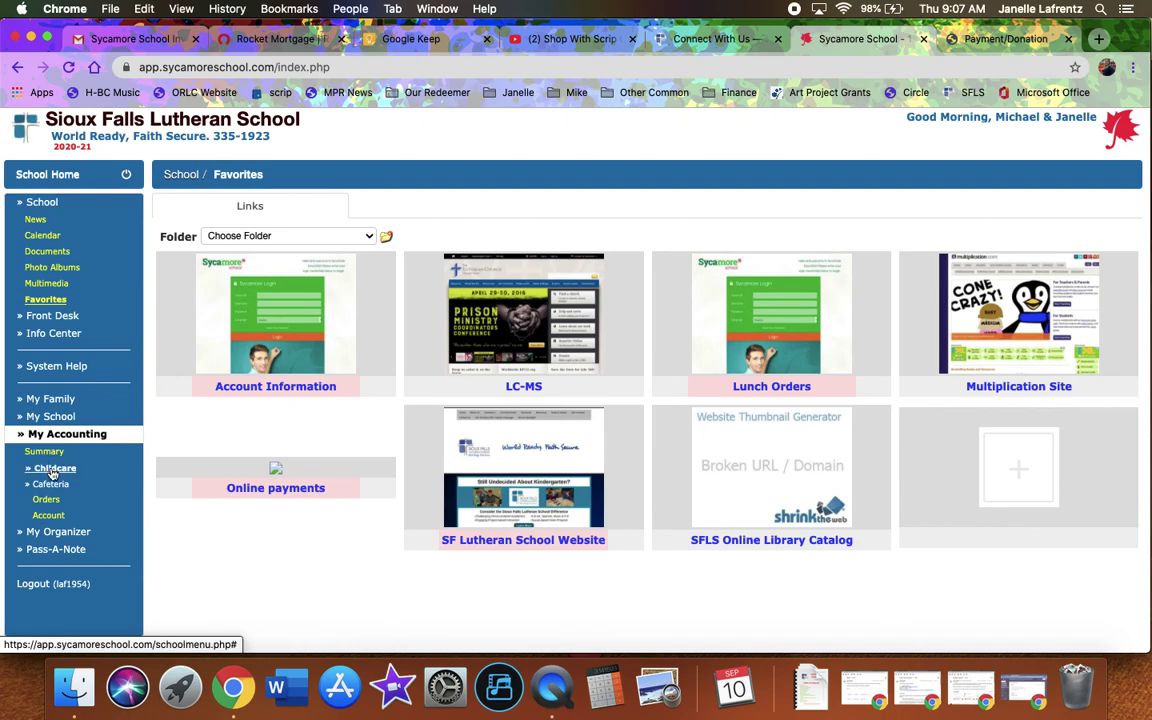
{"action": "left_click", "coordinate": [52, 470]}
{"action": "left_click", "coordinate": [47, 505]}
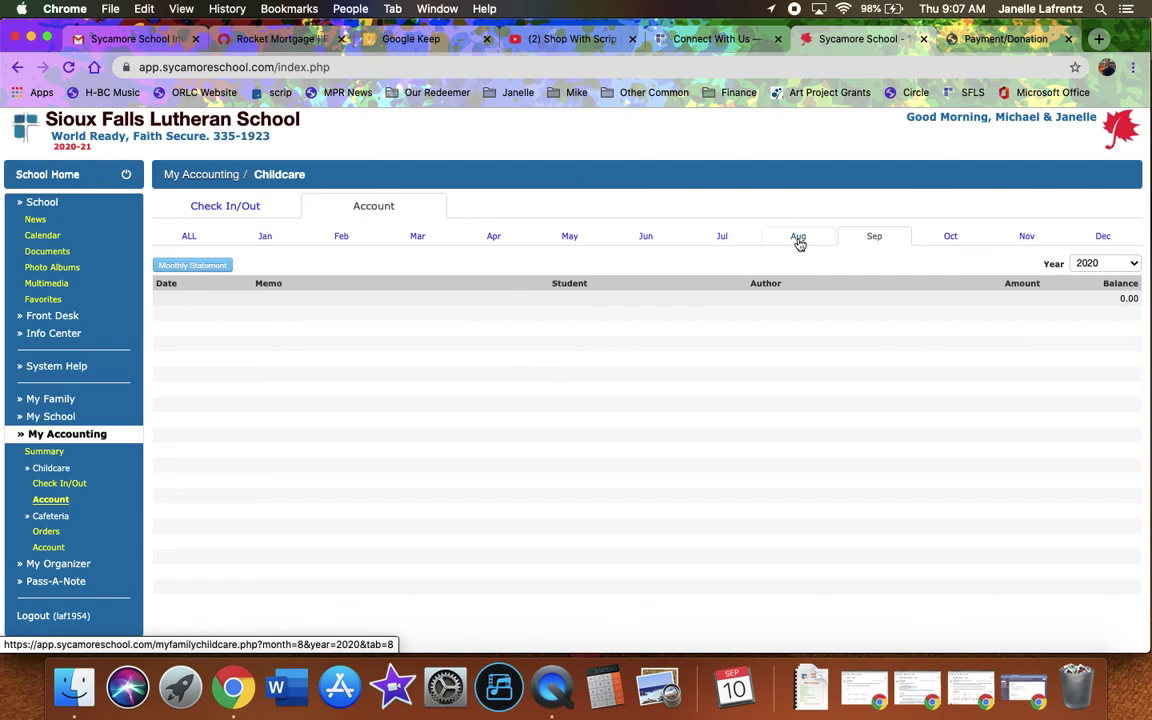
Compare the August and September 2020 childcare months, collapse the sidebar, and settle on August's empty 0.00 account.
{"action": "left_click", "coordinate": [799, 242]}
{"action": "left_click", "coordinate": [870, 238]}
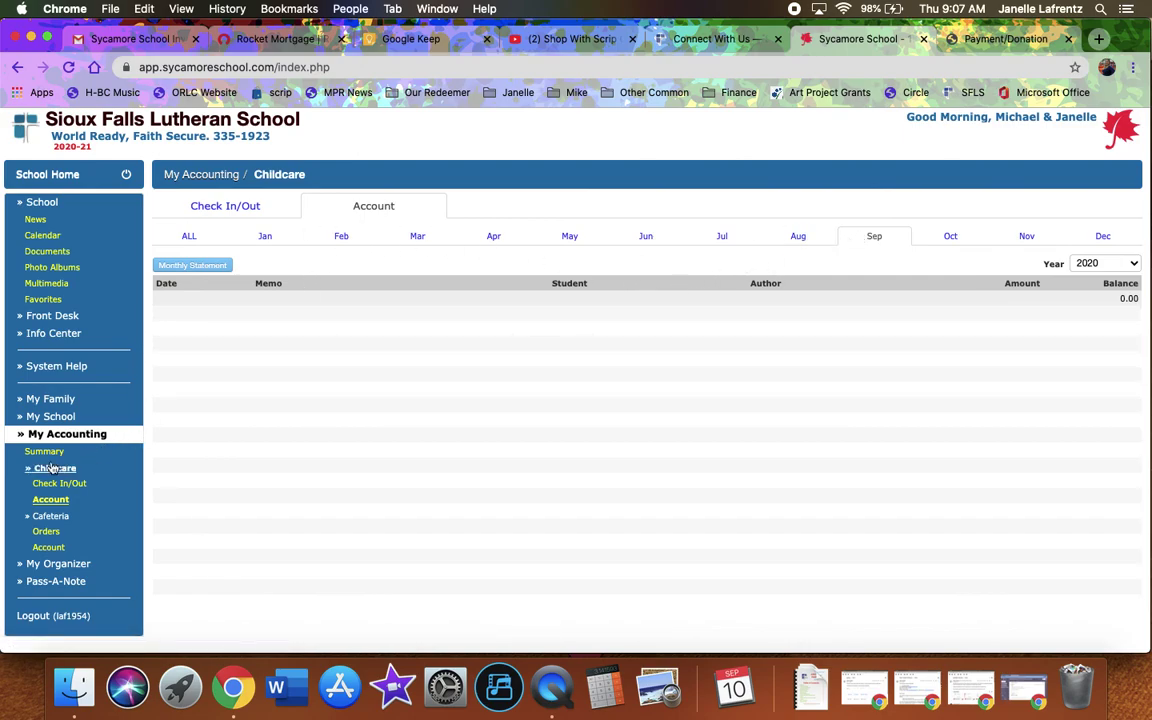
{"action": "left_click", "coordinate": [35, 436]}
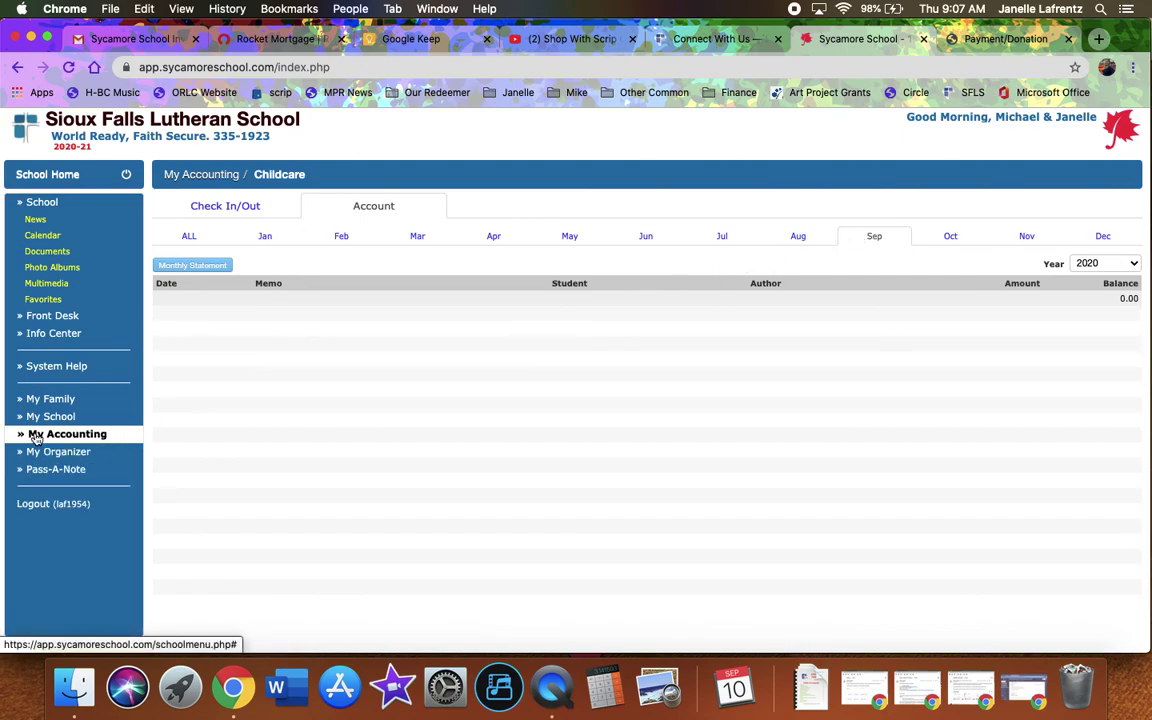
{"action": "left_click", "coordinate": [808, 239]}
{"action": "left_click", "coordinate": [38, 204]}
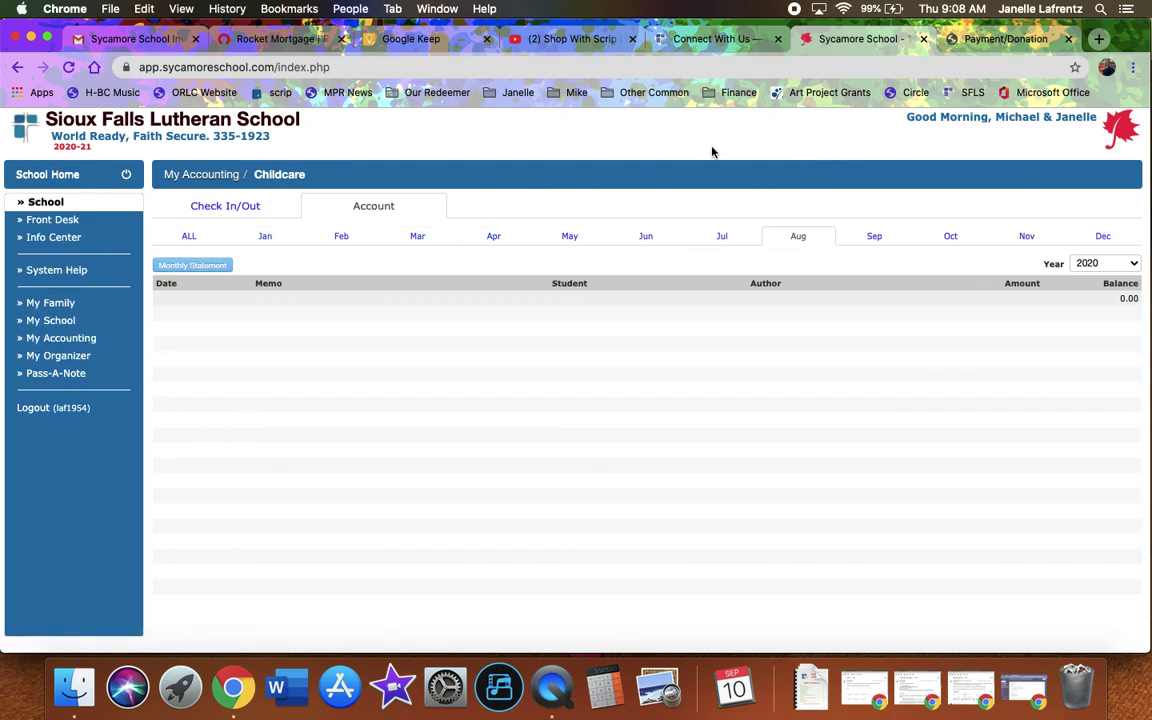
{"action": "left_click", "coordinate": [980, 42]}
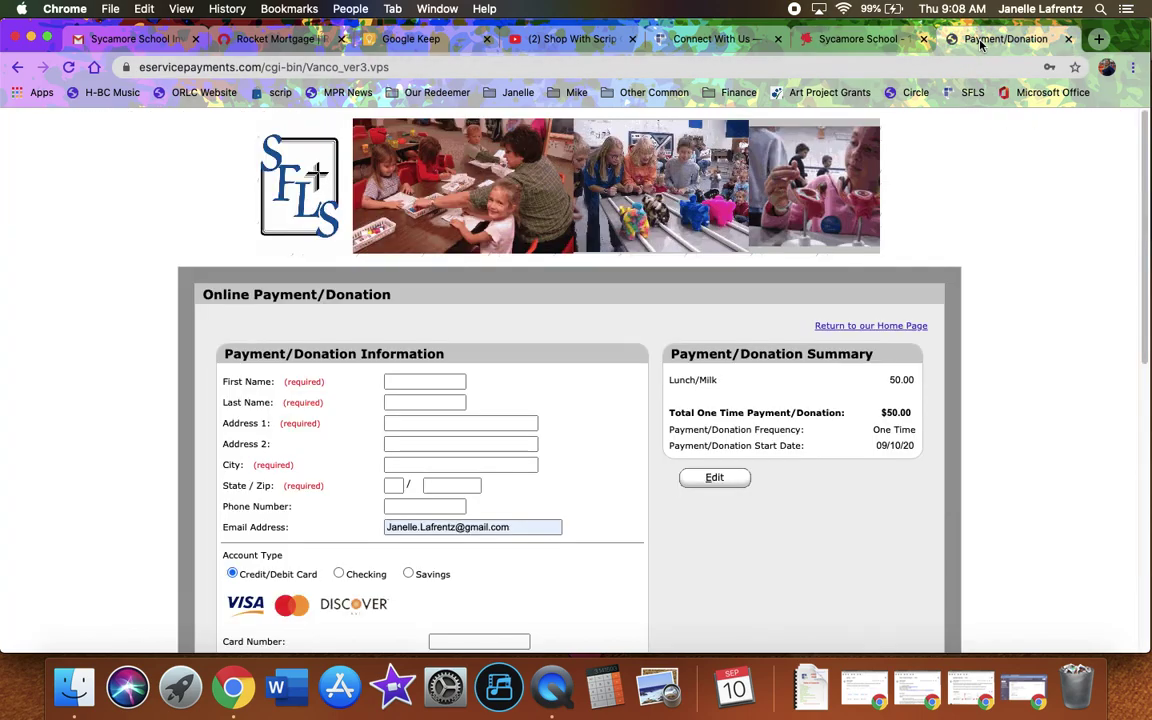
{"action": "left_click", "coordinate": [867, 43]}
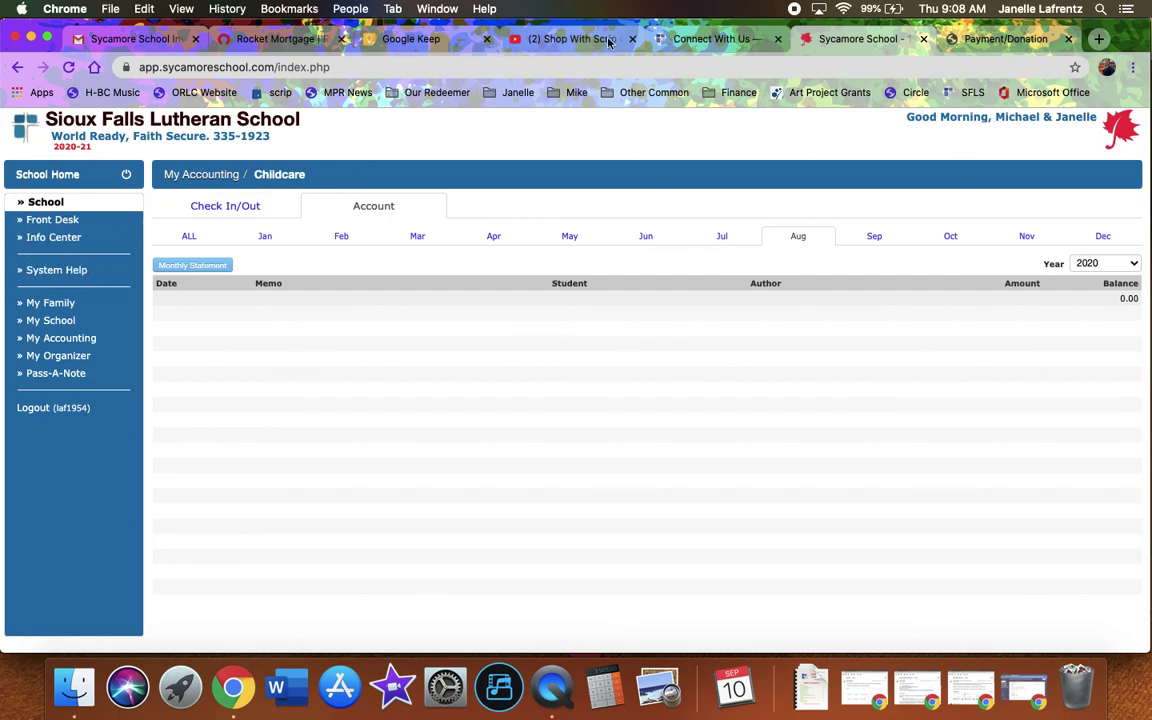
On the school's Connect With Us page, open SCRIP from the Get Involved menu.
{"action": "left_click", "coordinate": [685, 42]}
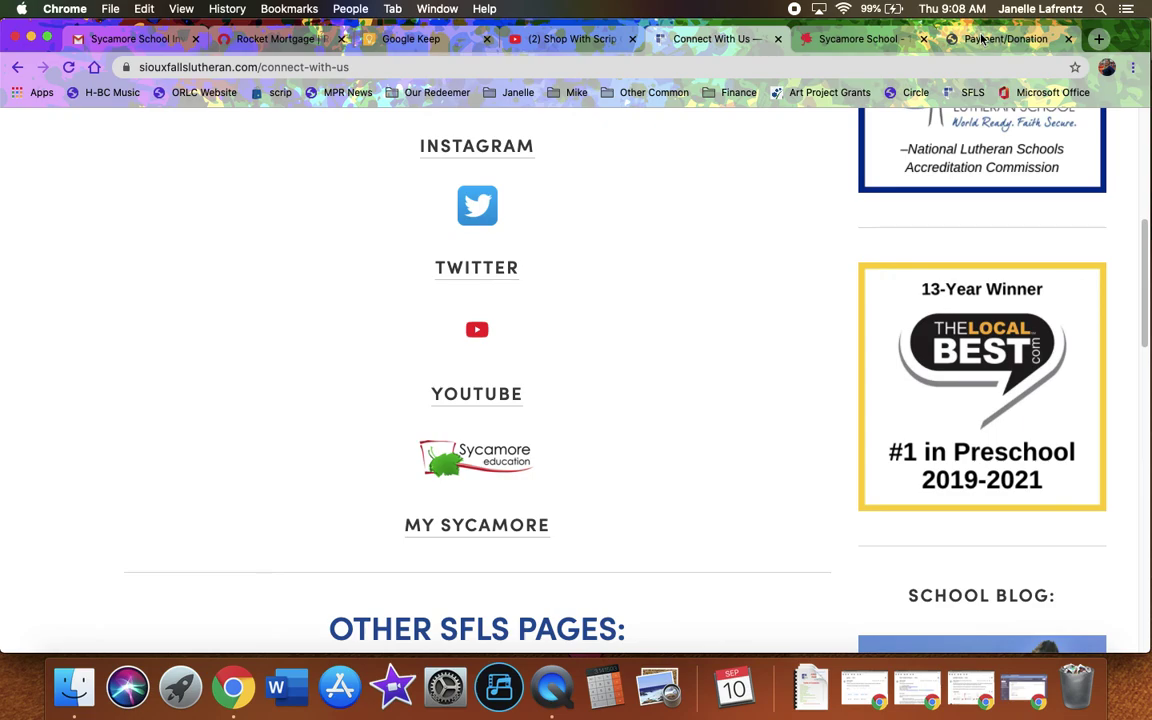
{"action": "scroll", "coordinate": [600, 390], "scroll_direction": "down", "scroll_amount": 1}
{"action": "scroll", "coordinate": [632, 370], "scroll_direction": "up", "scroll_amount": 2}
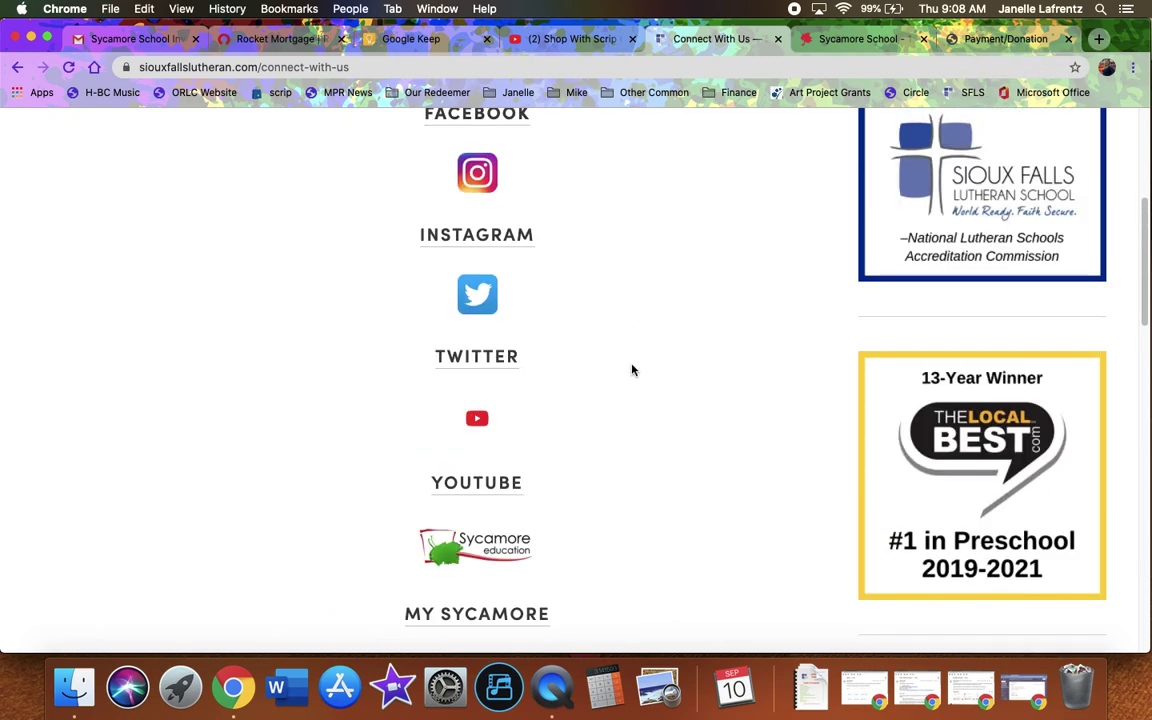
{"action": "scroll", "coordinate": [632, 370], "scroll_direction": "up", "scroll_amount": 4}
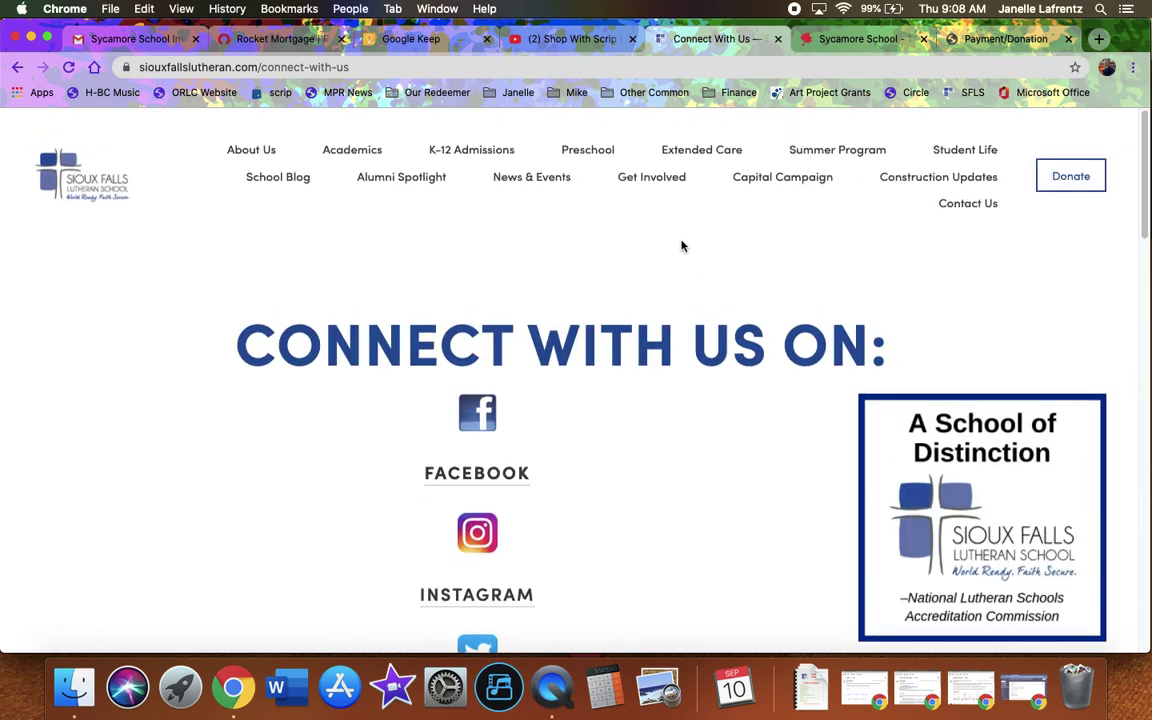
{"action": "mouse_move", "coordinate": [666, 186]}
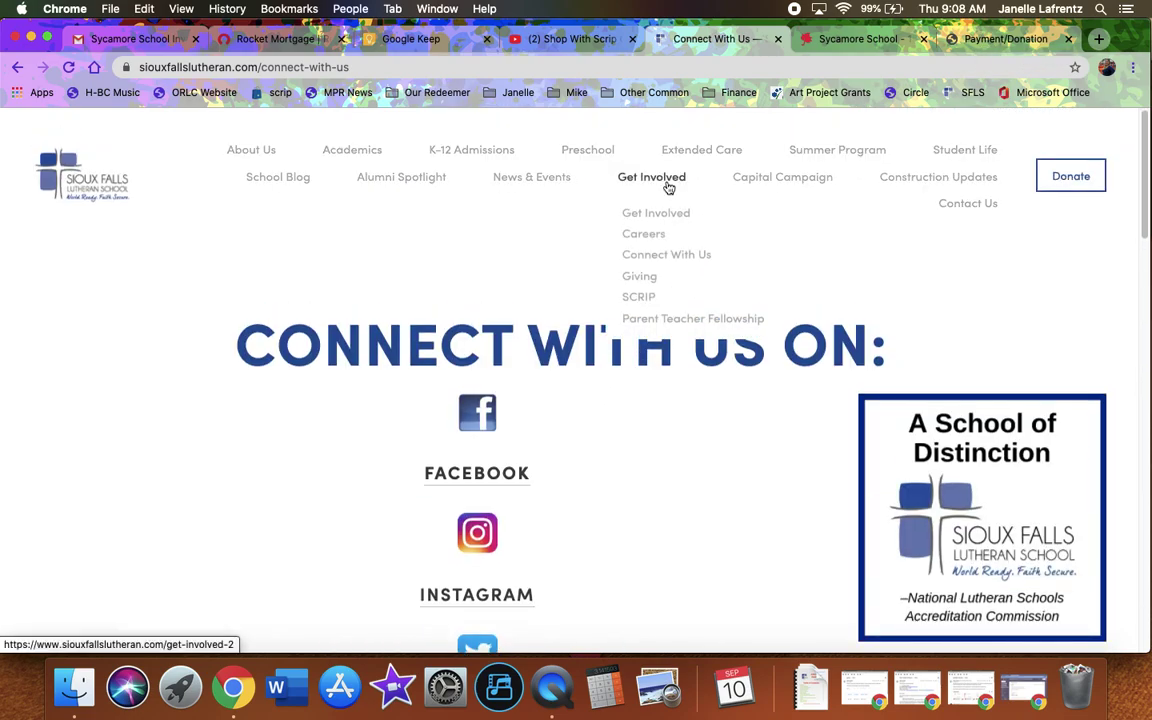
{"action": "left_click", "coordinate": [640, 299]}
Read through the SCRIP at SFLS page describing the gift-card tuition reduction program.
{"action": "scroll", "coordinate": [636, 303], "scroll_direction": "down", "scroll_amount": 2}
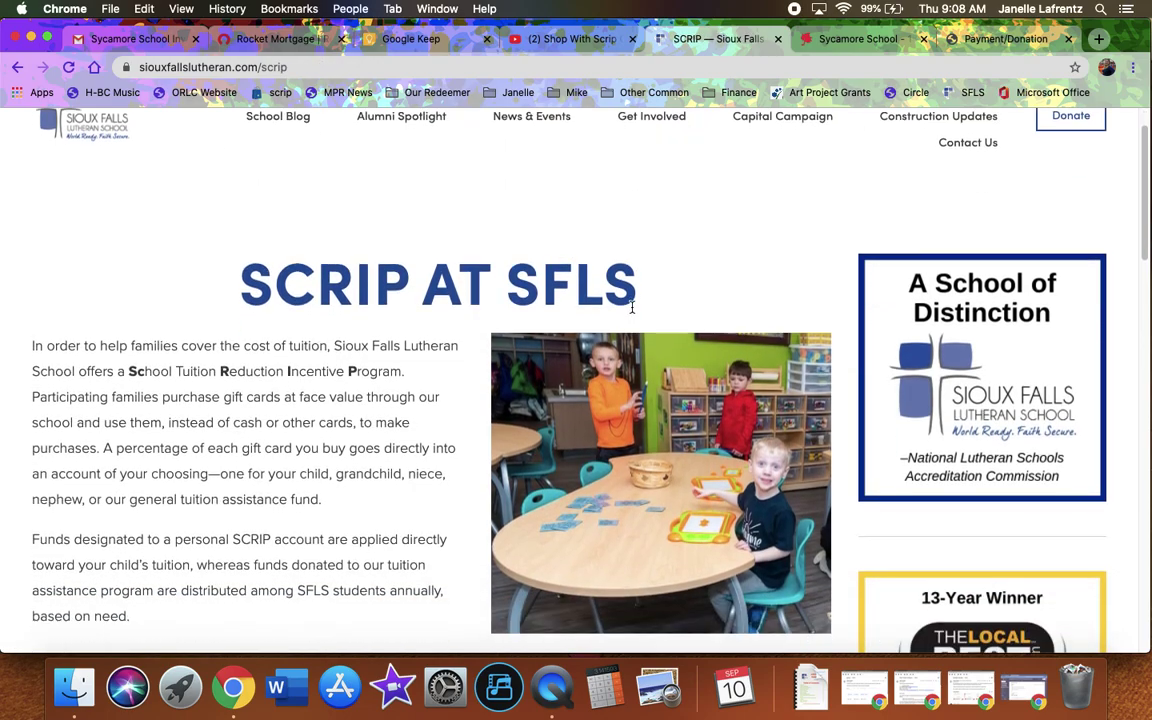
{"action": "scroll", "coordinate": [632, 308], "scroll_direction": "down", "scroll_amount": 5}
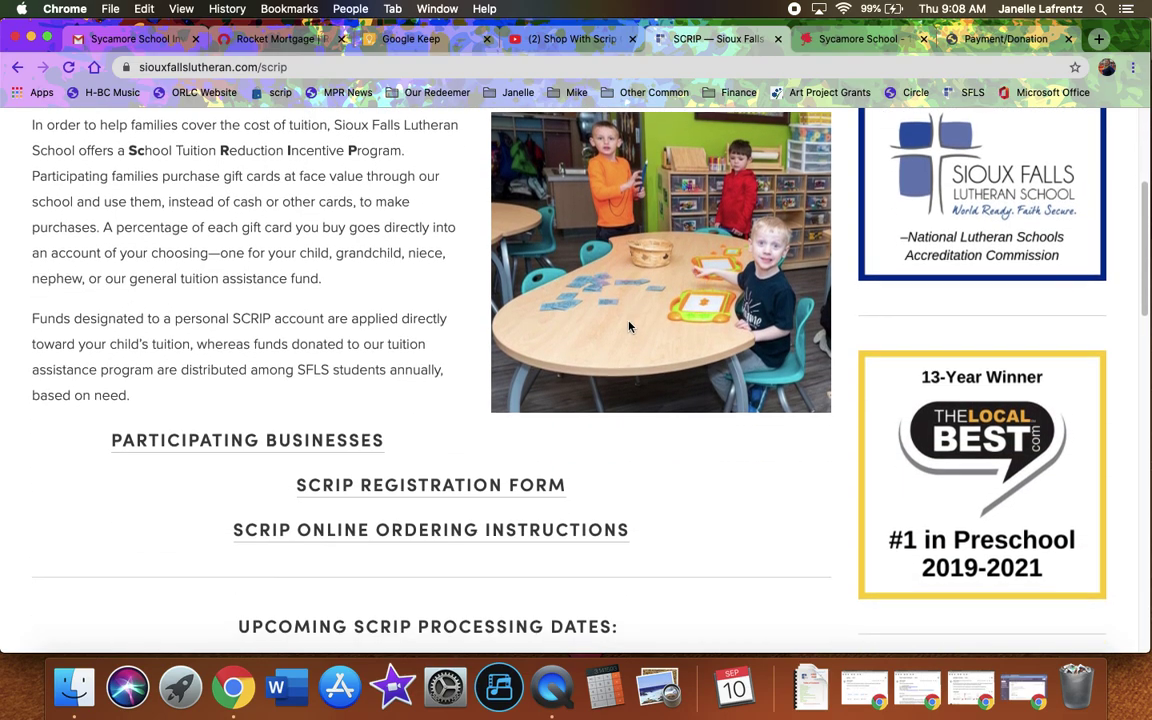
{"action": "scroll", "coordinate": [630, 335], "scroll_direction": "down", "scroll_amount": 15}
{"action": "scroll", "coordinate": [630, 335], "scroll_direction": "up", "scroll_amount": 12}
{"action": "scroll", "coordinate": [650, 330], "scroll_direction": "down", "scroll_amount": 1}
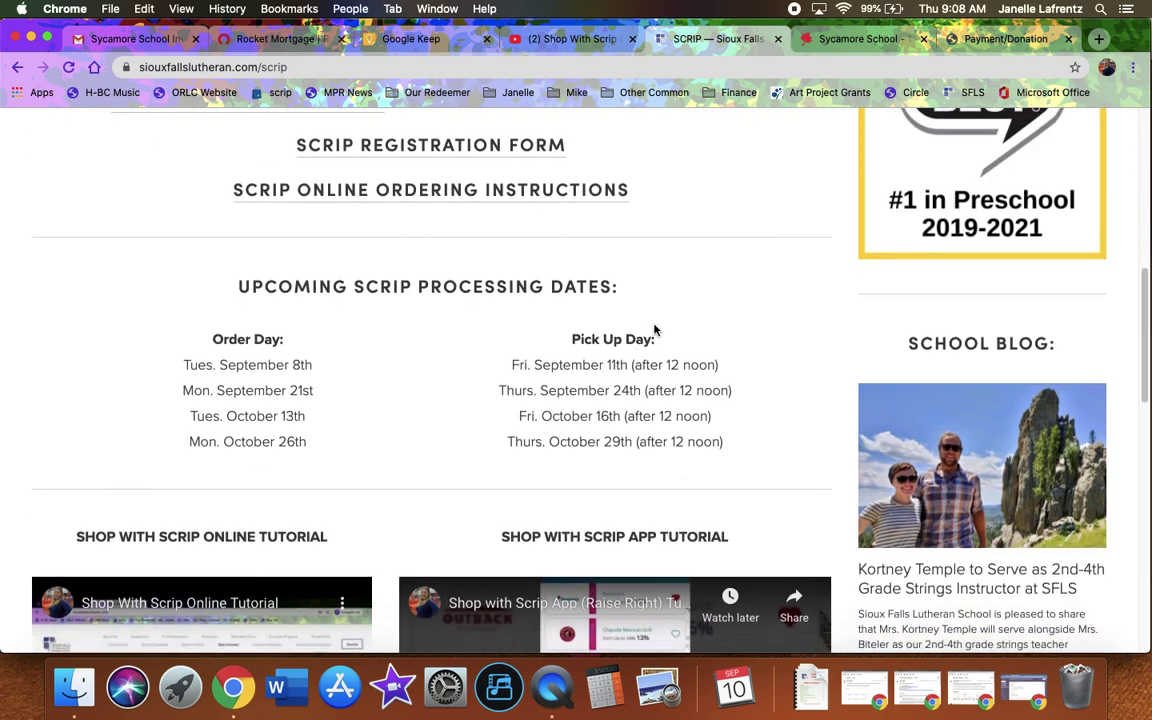
{"action": "scroll", "coordinate": [655, 330], "scroll_direction": "down", "scroll_amount": 7}
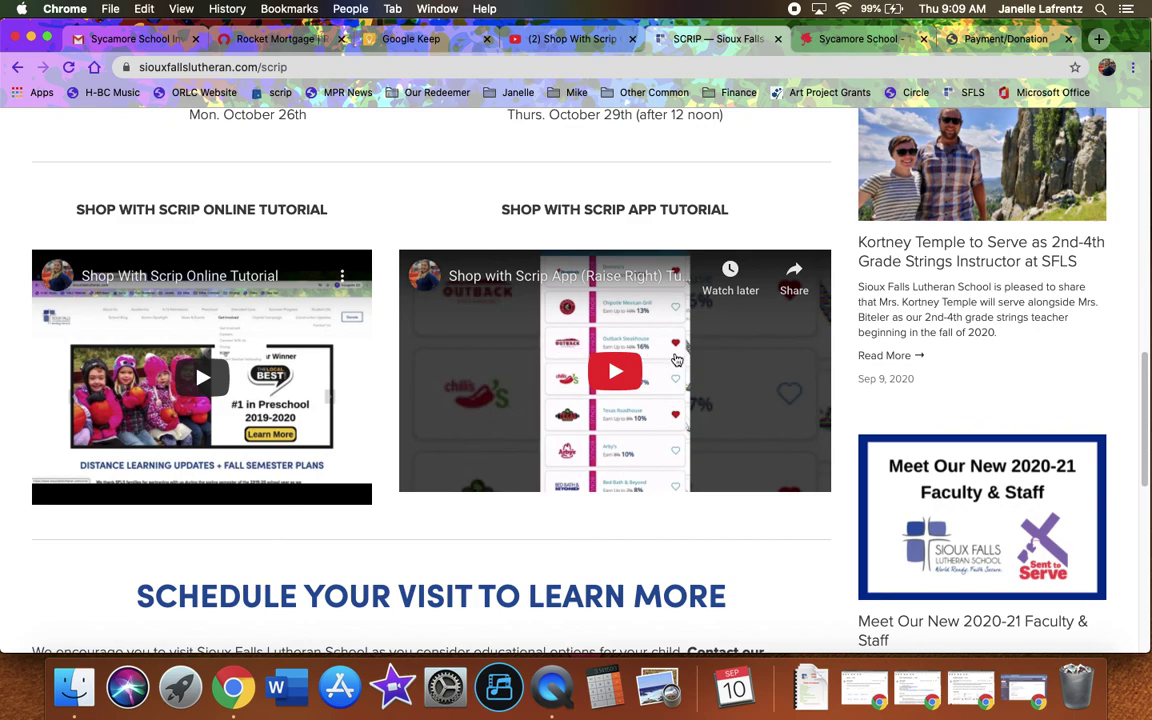
{"action": "scroll", "coordinate": [660, 390], "scroll_direction": "down", "scroll_amount": 1}
{"action": "scroll", "coordinate": [658, 393], "scroll_direction": "up", "scroll_amount": 2}
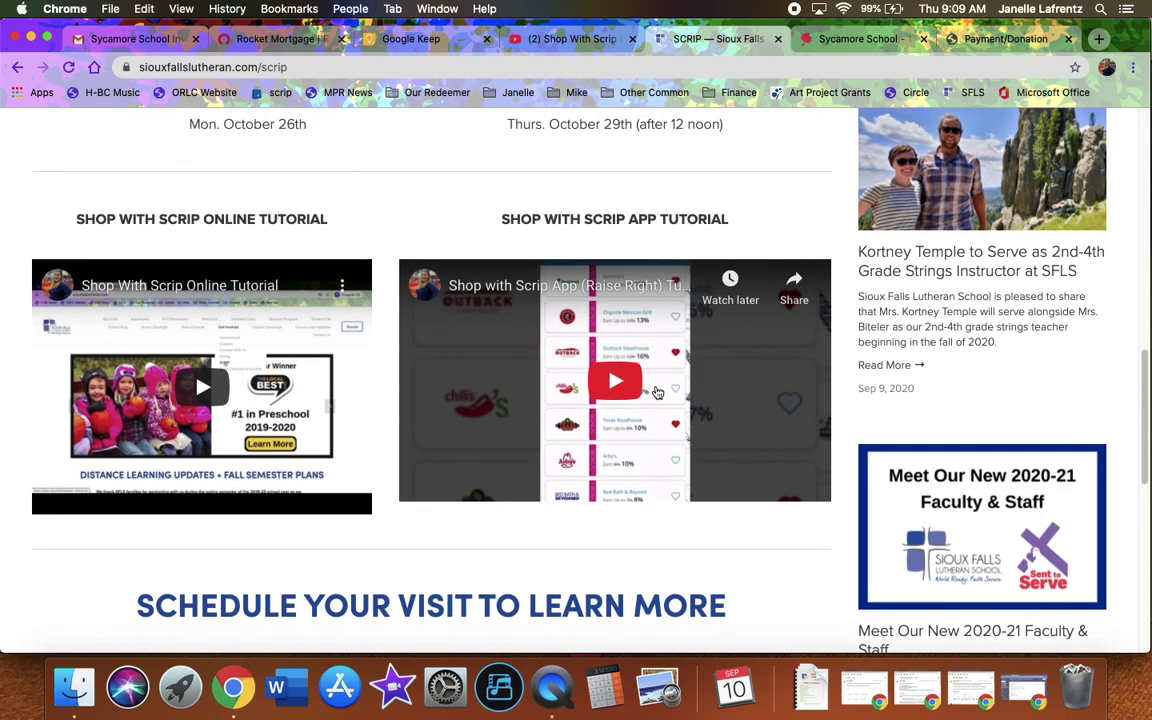
{"action": "scroll", "coordinate": [645, 395], "scroll_direction": "up", "scroll_amount": 5}
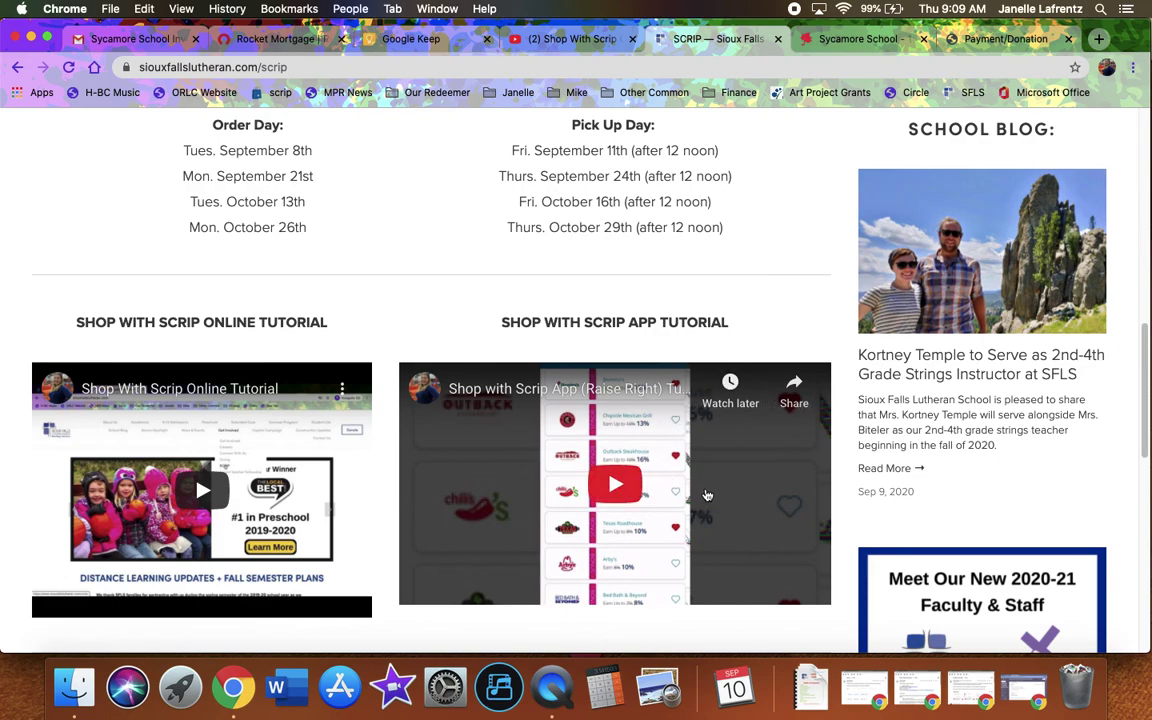
{"action": "scroll", "coordinate": [717, 298], "scroll_direction": "down", "scroll_amount": 2}
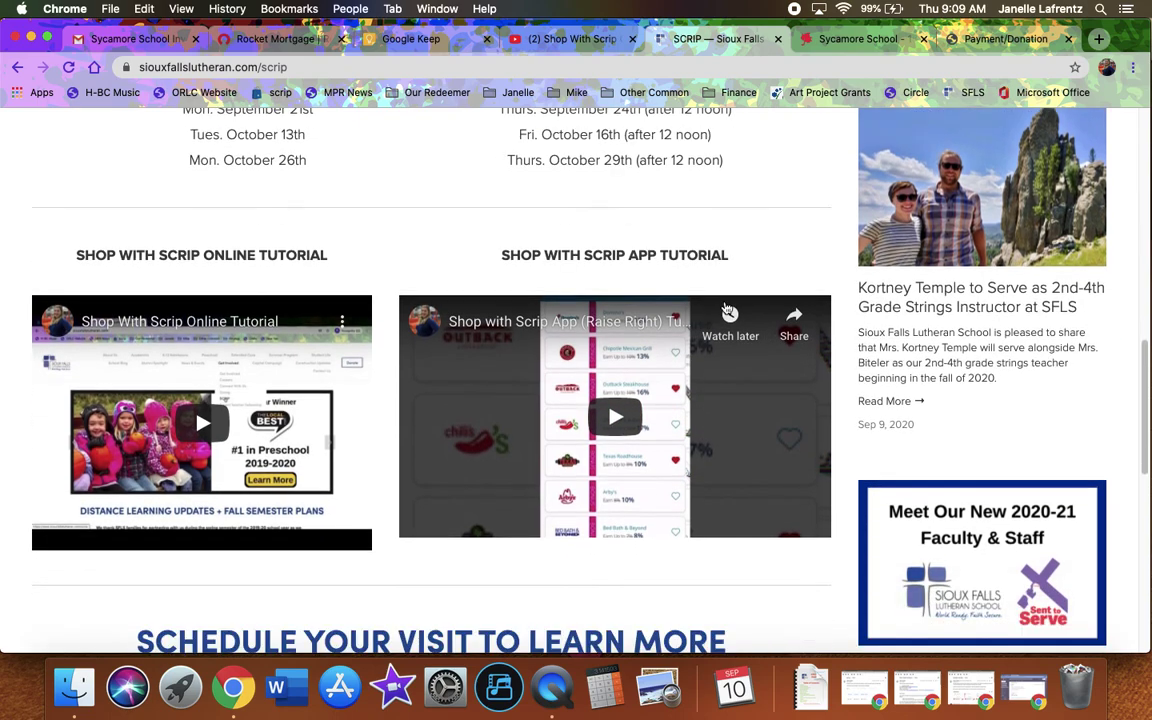
{"action": "scroll", "coordinate": [722, 437], "scroll_direction": "down", "scroll_amount": 1}
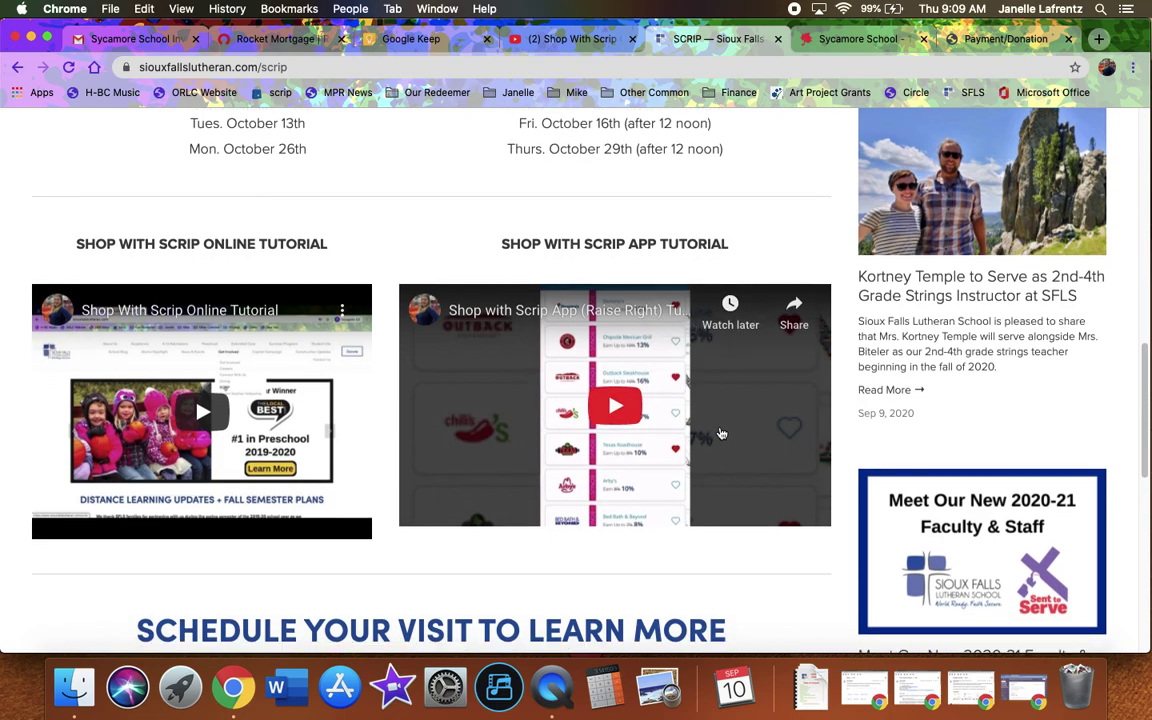
{"action": "scroll", "coordinate": [723, 435], "scroll_direction": "down", "scroll_amount": 1}
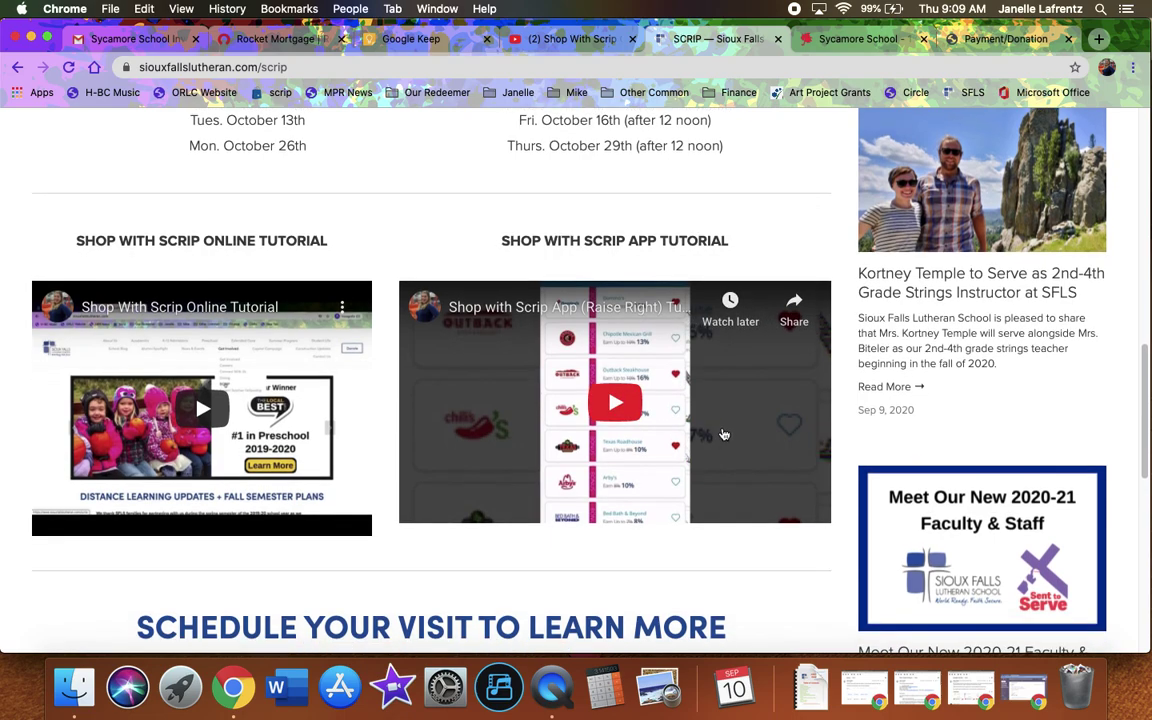
{"action": "scroll", "coordinate": [724, 434], "scroll_direction": "down", "scroll_amount": 1}
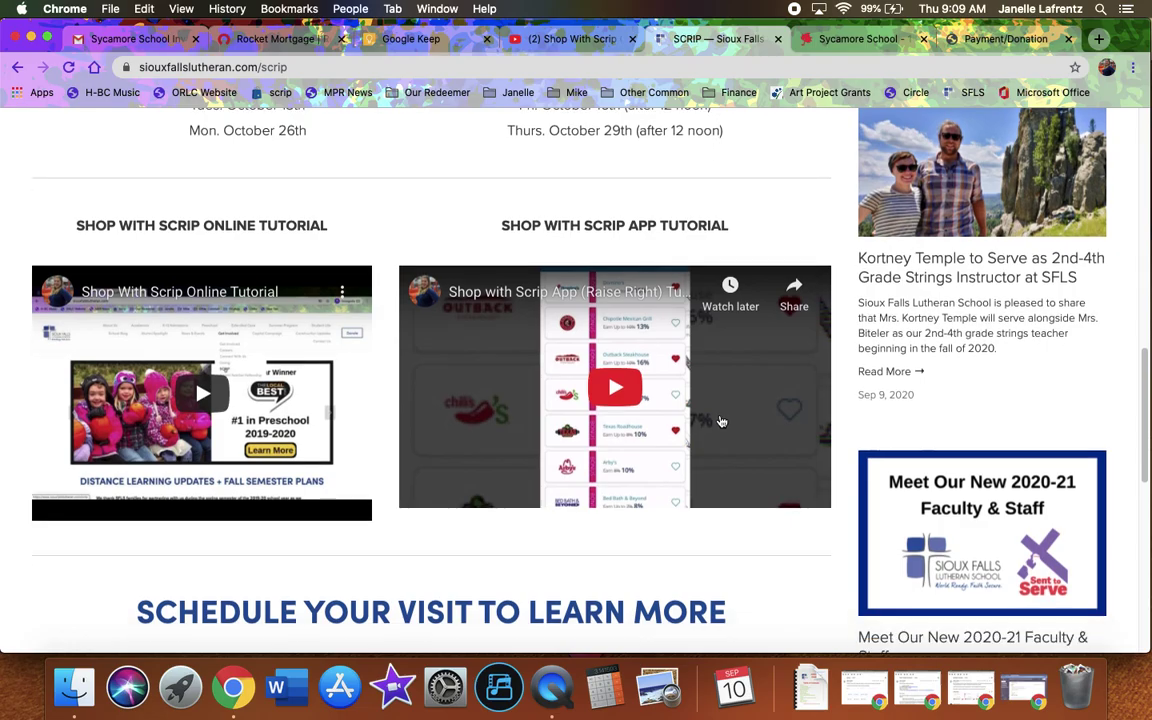
{"action": "scroll", "coordinate": [724, 434], "scroll_direction": "up", "scroll_amount": 10}
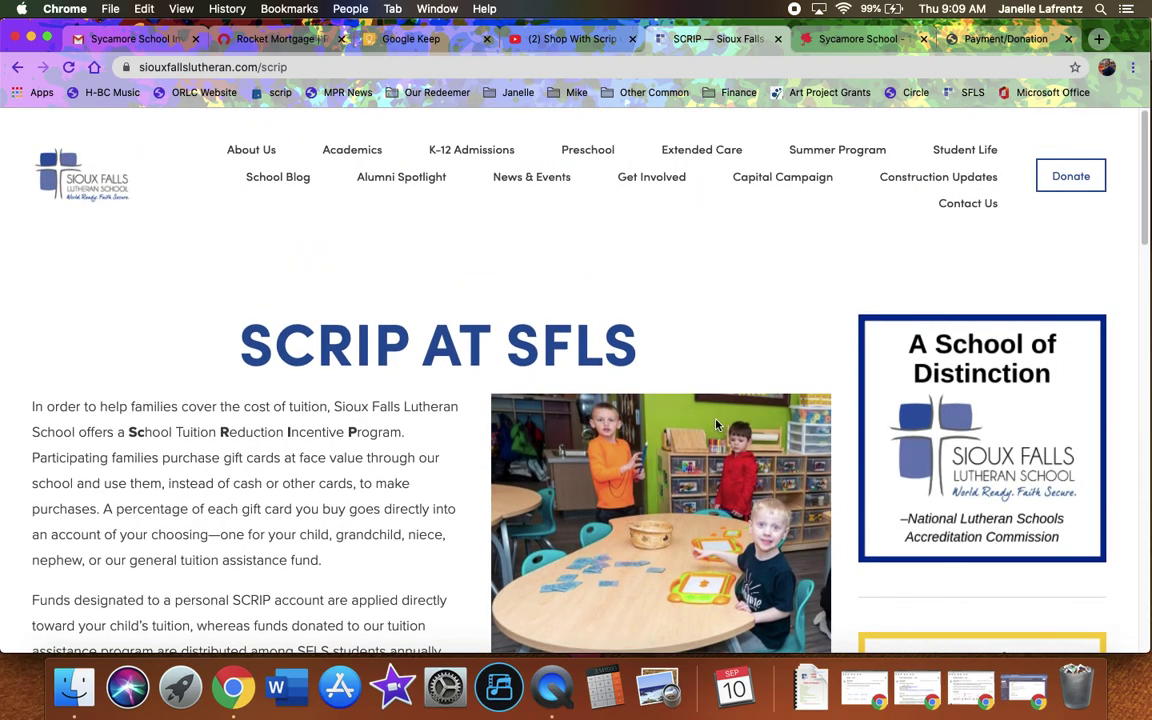
{"action": "scroll", "coordinate": [704, 335], "scroll_direction": "down", "scroll_amount": 2}
{"action": "scroll", "coordinate": [700, 347], "scroll_direction": "down", "scroll_amount": 6}
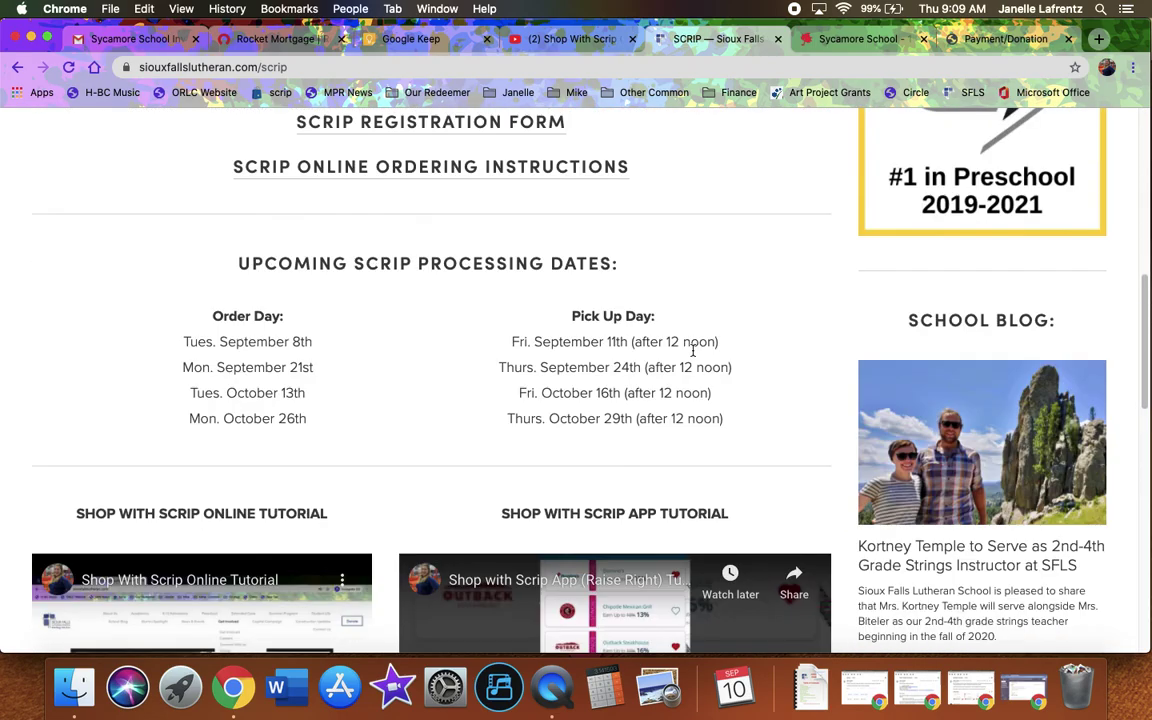
{"action": "scroll", "coordinate": [690, 355], "scroll_direction": "up", "scroll_amount": 1}
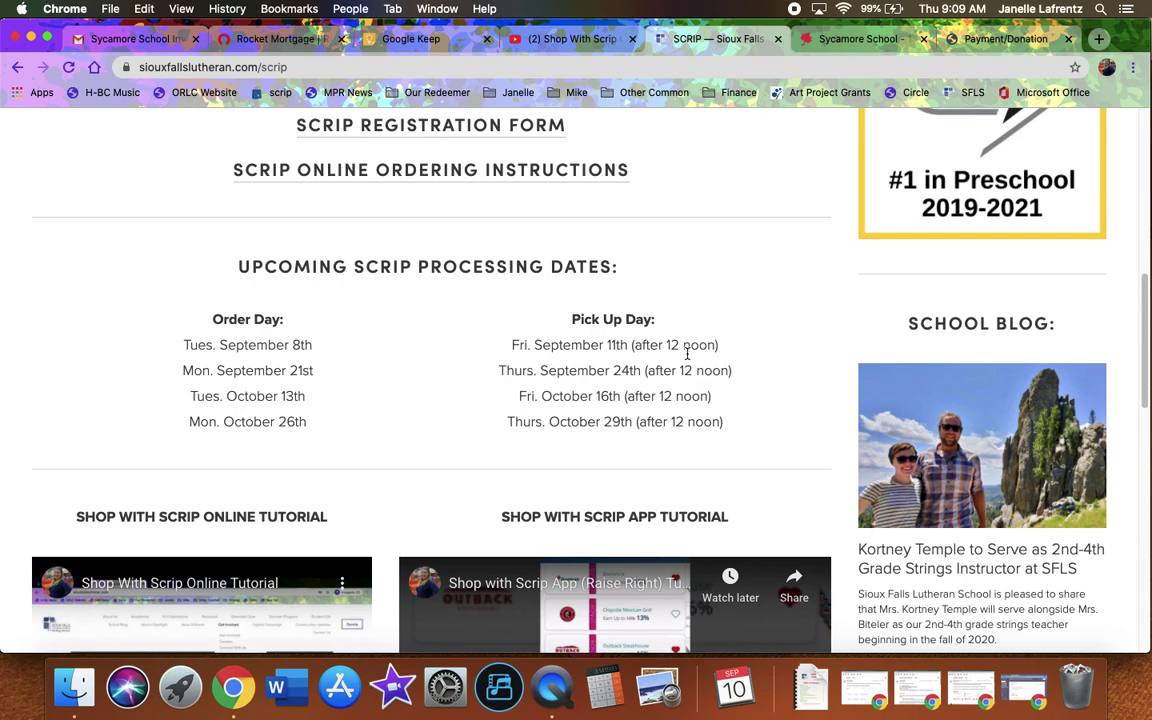
{"action": "scroll", "coordinate": [553, 397], "scroll_direction": "down", "scroll_amount": 3}
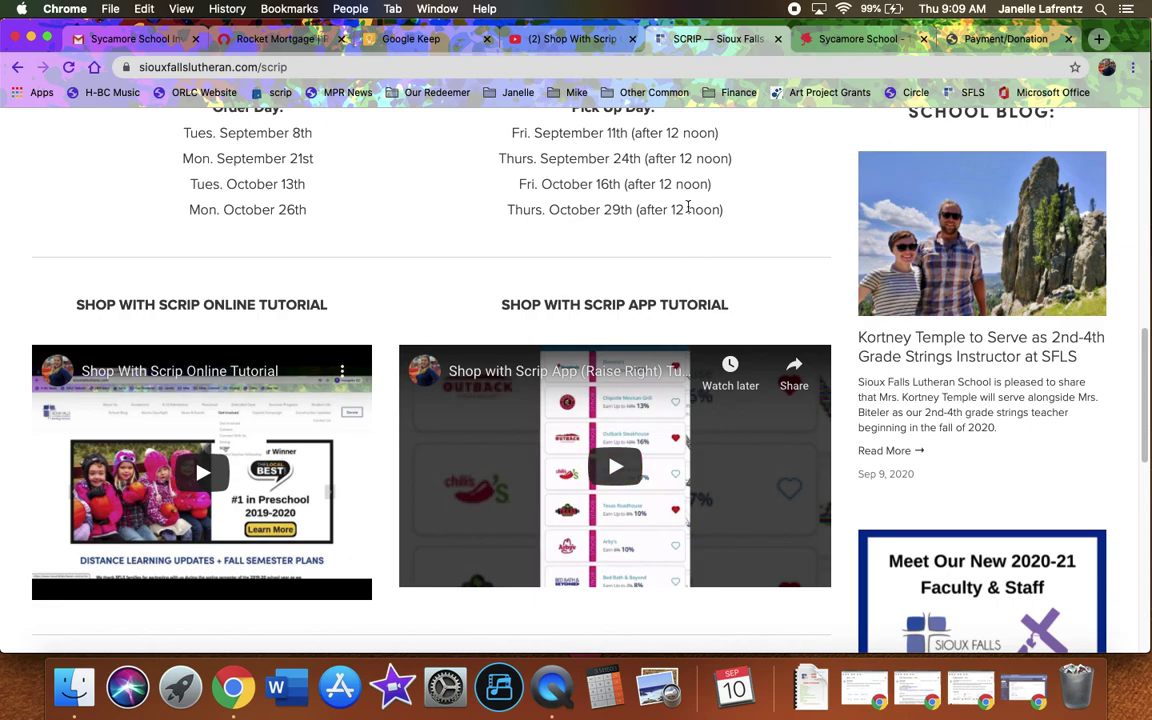
{"action": "scroll", "coordinate": [637, 320], "scroll_direction": "up", "scroll_amount": 3}
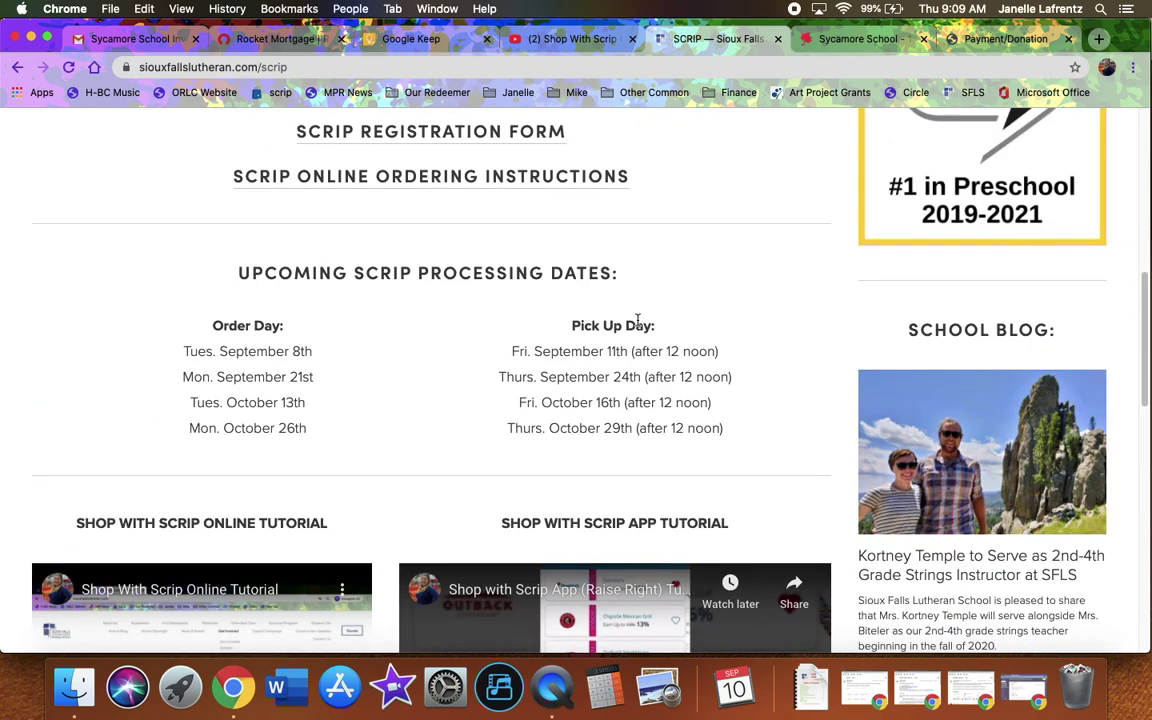
{"action": "scroll", "coordinate": [637, 320], "scroll_direction": "up", "scroll_amount": 10}
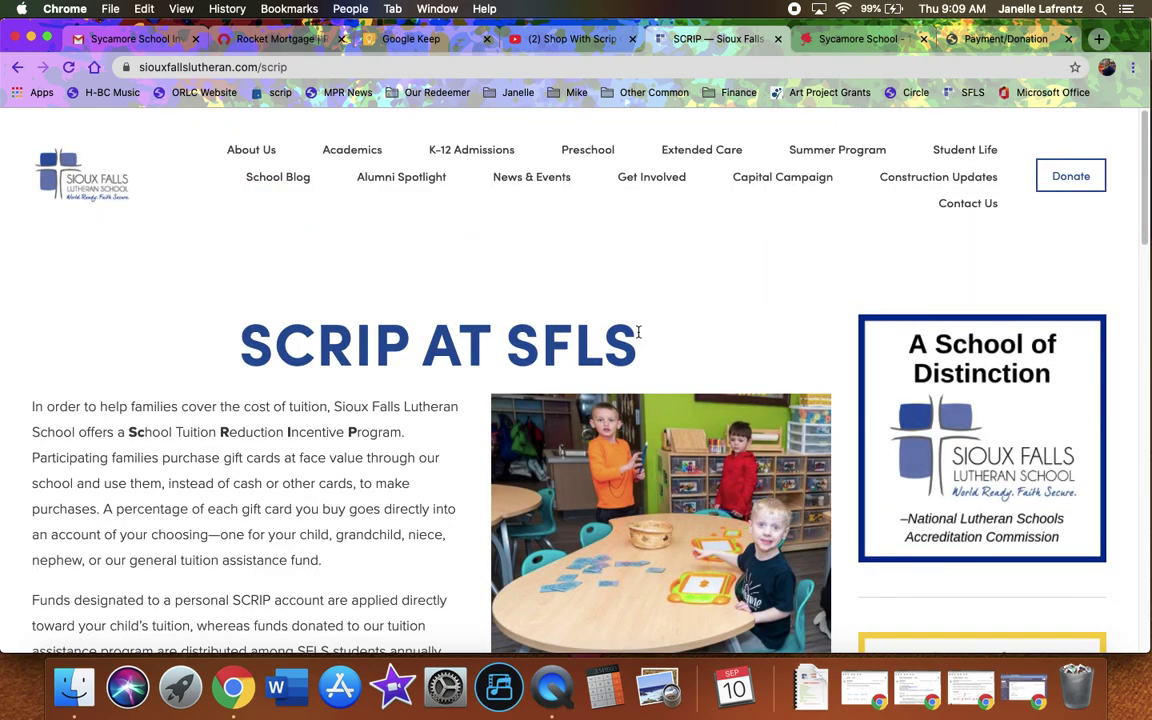